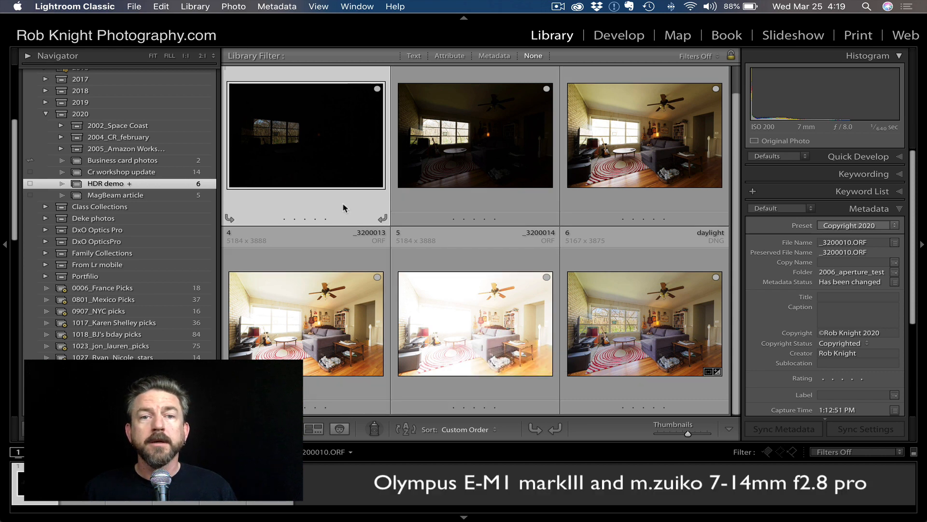
Review the bracketed exposures of the HDR demo collection one by one at full size and return to the thumbnail grid
mouse_move(331, 176)
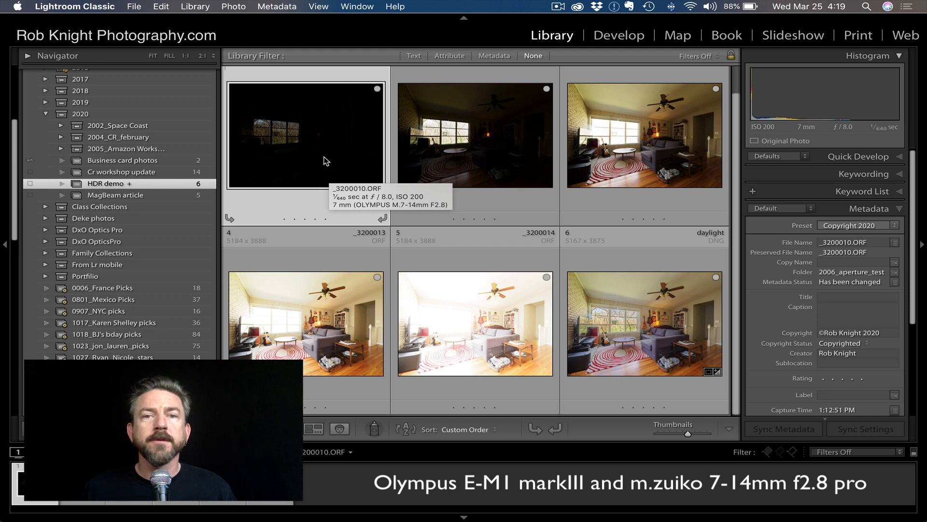
mouse_move(445, 154)
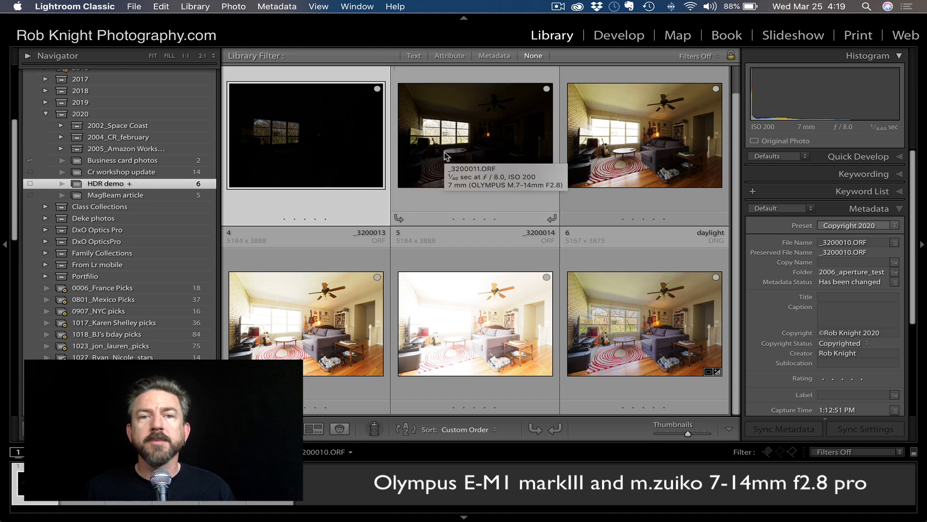
double_click(282, 137)
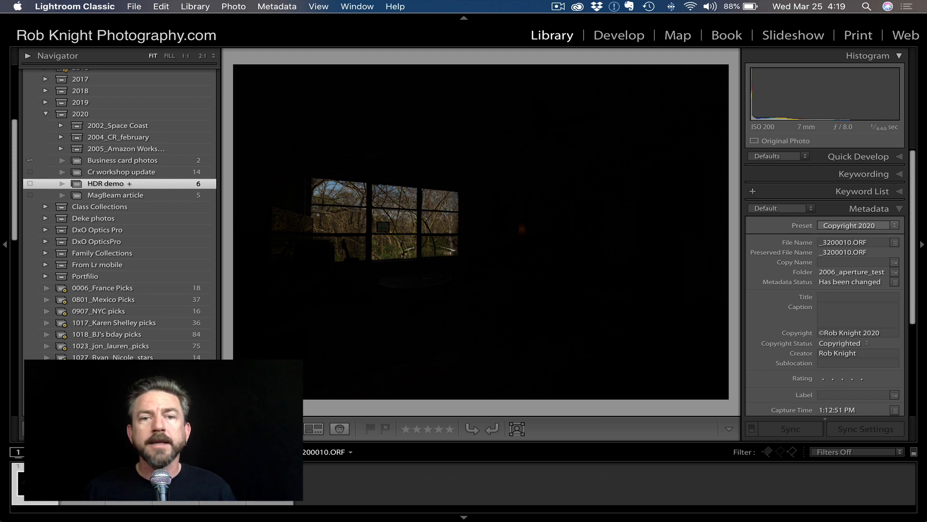
key(Right)
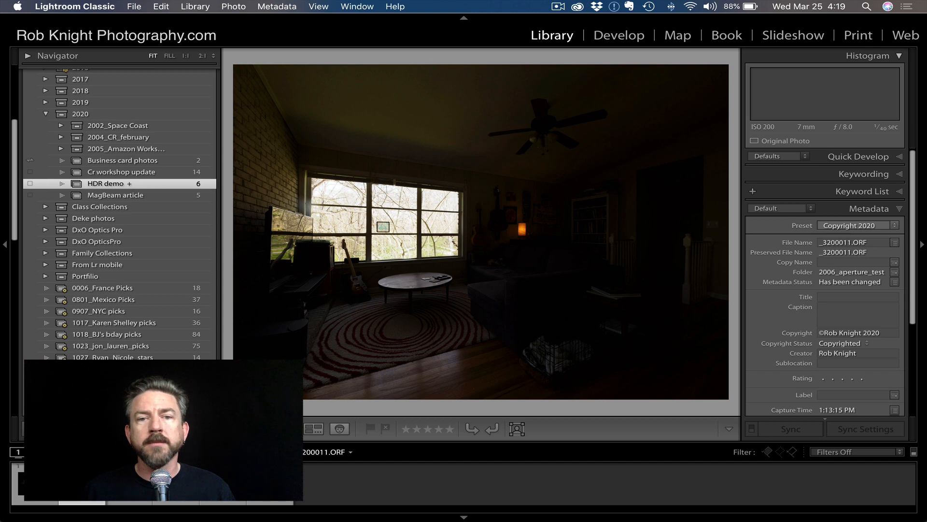
key(Right)
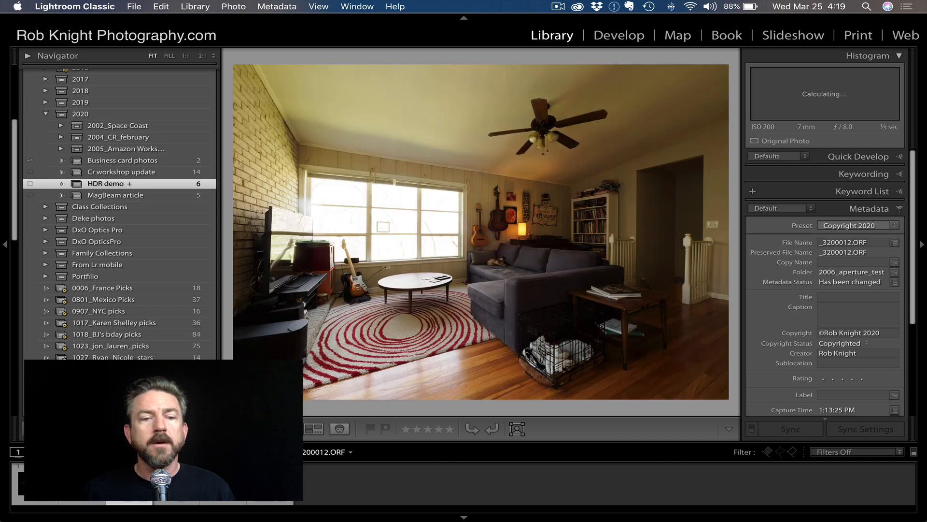
key(Right)
key(Right)
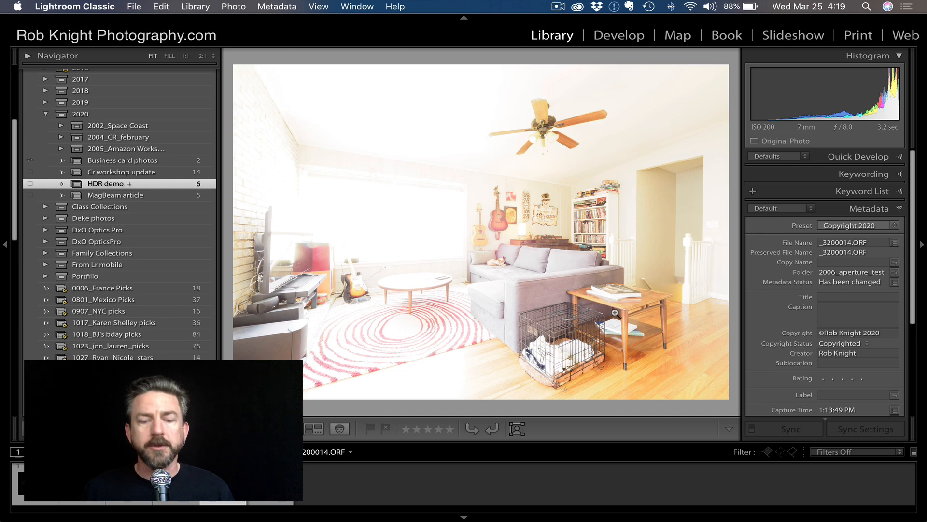
key(g)
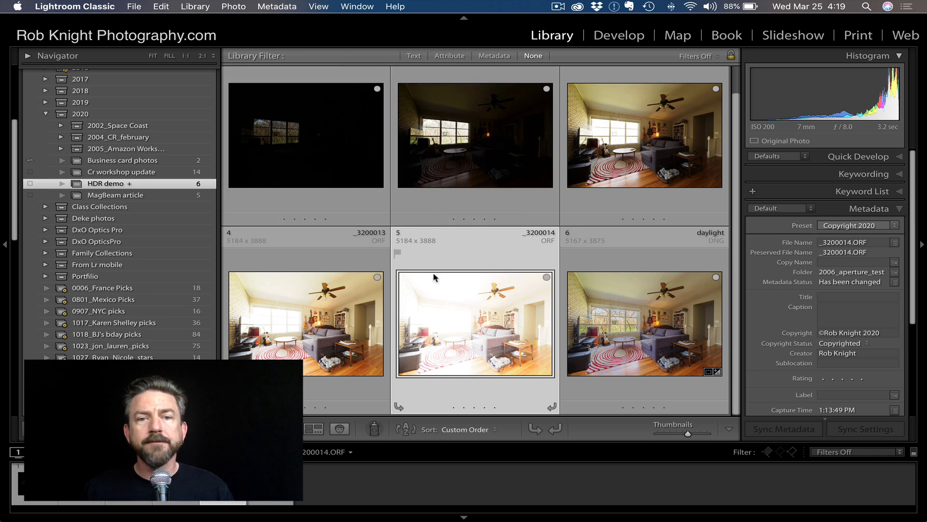
Select the five bracketed ORF exposures, _3200010 to _3200014, and open them in an HDR Photo Merge
click(316, 128)
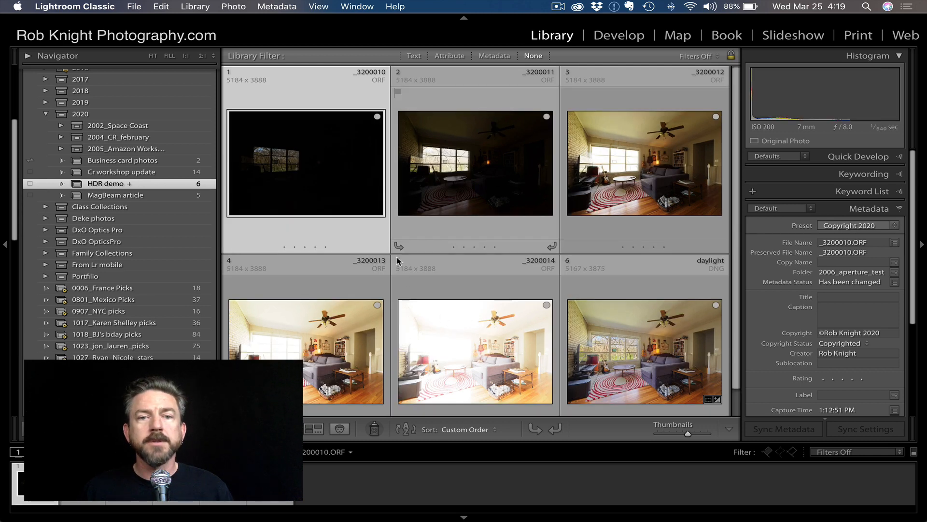
shift+click(447, 329)
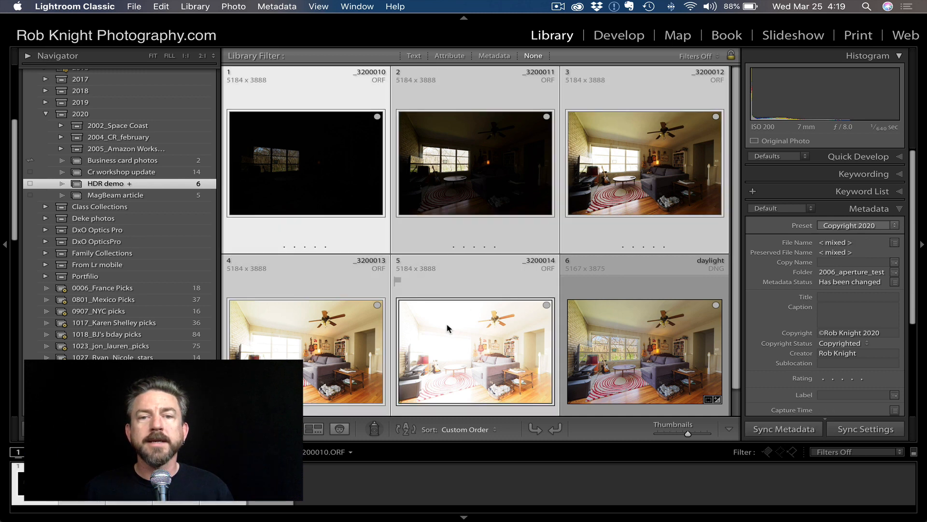
right_click(463, 195)
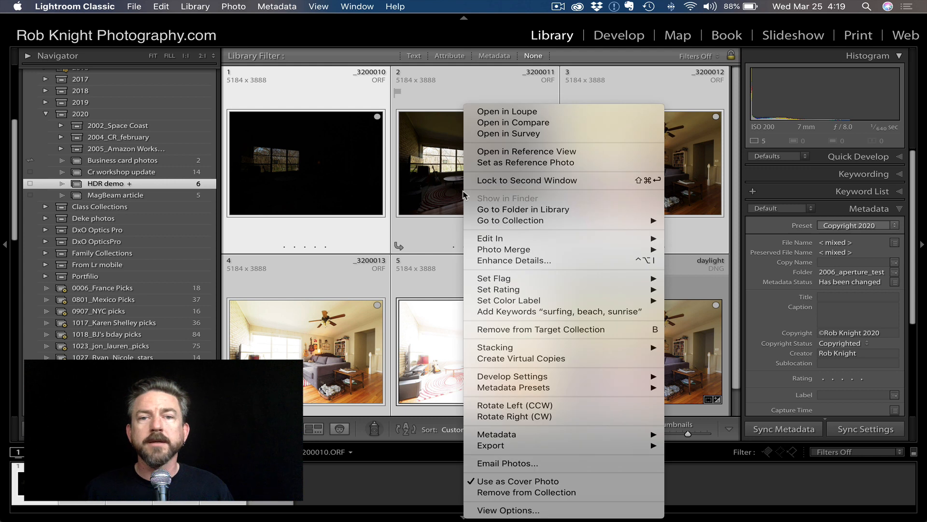
mouse_move(488, 251)
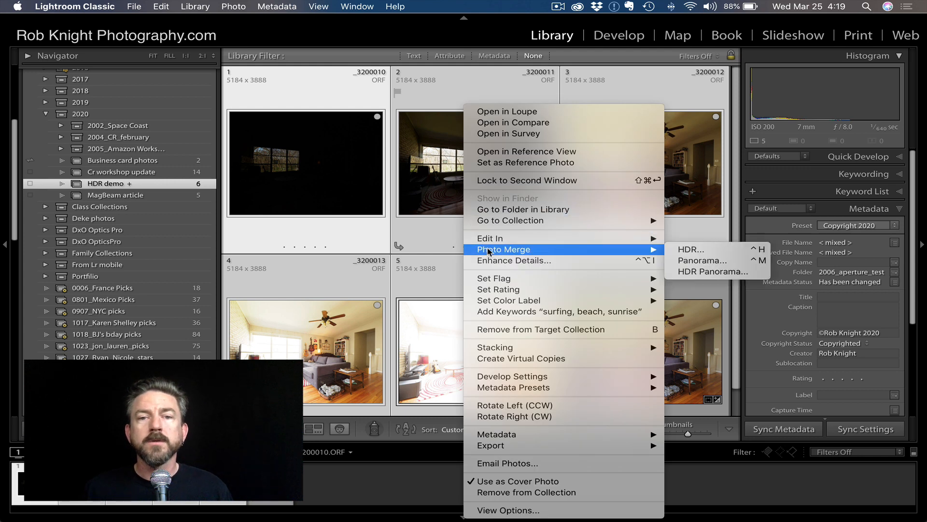
click(691, 249)
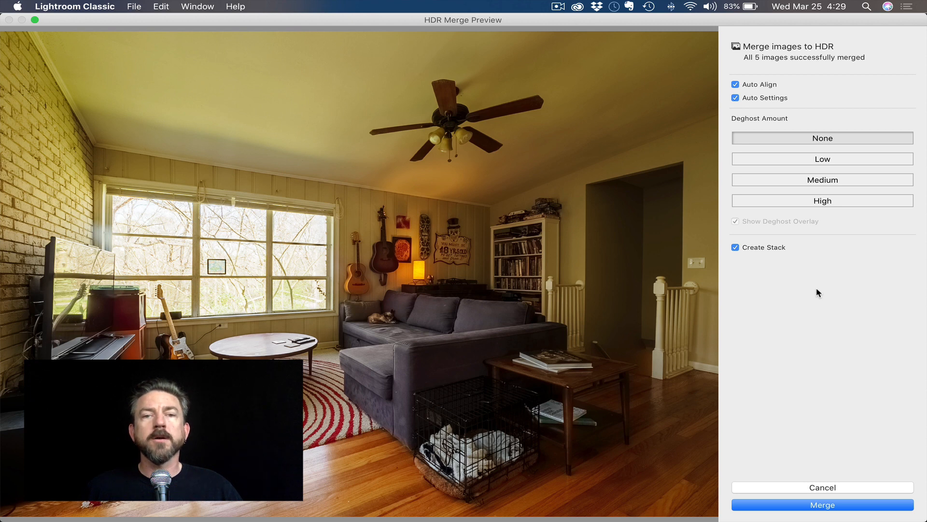
Preview the merge without Auto Settings, re-enable it, and merge the images with Auto Align, no deghosting and Create Stack
click(736, 98)
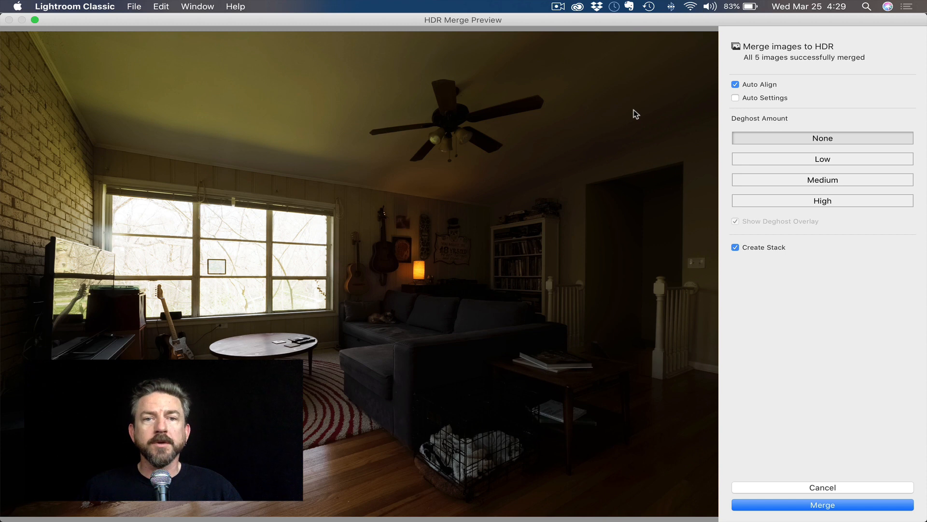
click(735, 98)
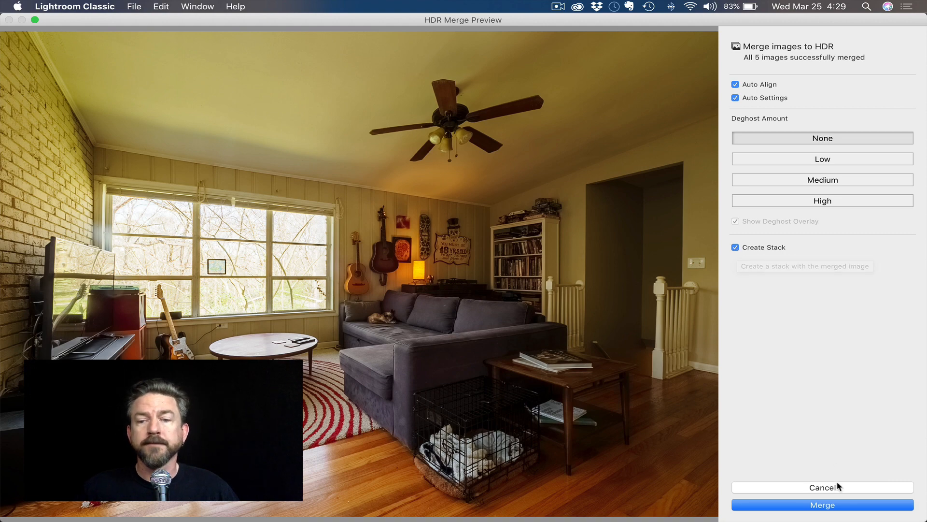
click(823, 505)
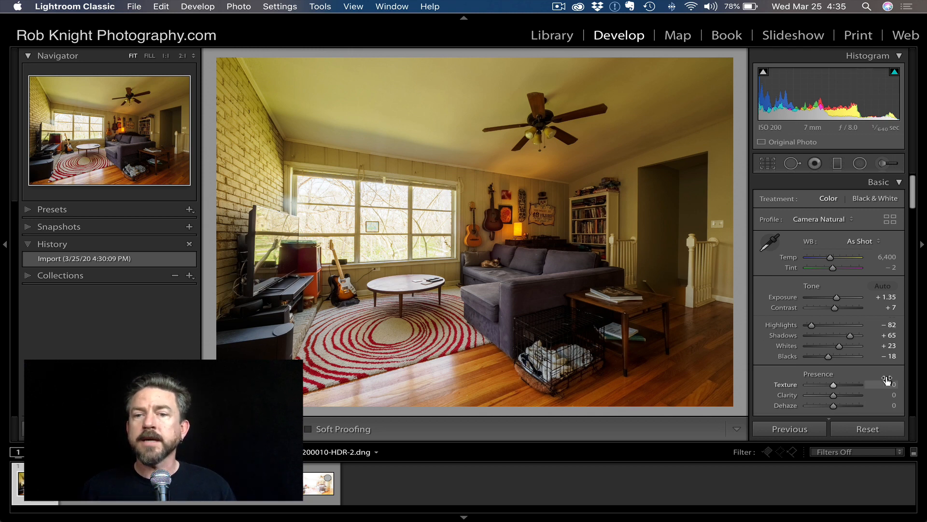
Check the merged HDR image for shadow and highlight clipping using the clipping indicators
scroll(888, 380, down, 2)
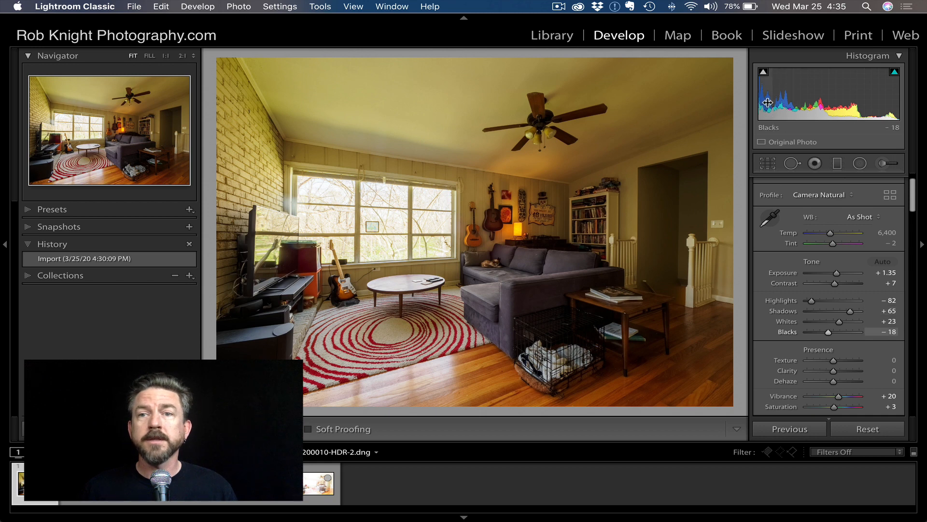
click(764, 73)
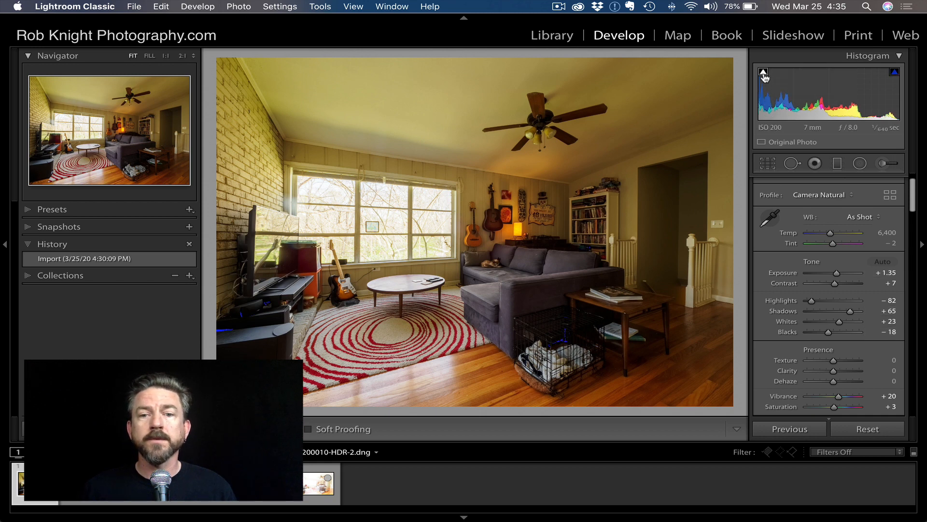
click(895, 73)
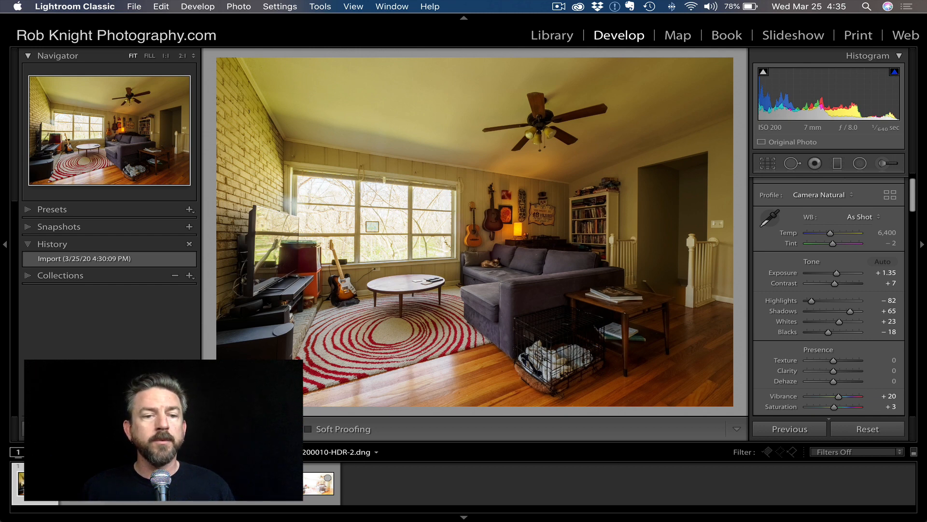
Create a virtual copy of _3200010-HDR.dng and set its white balance by sampling the ceiling as the neutral target
click(82, 483)
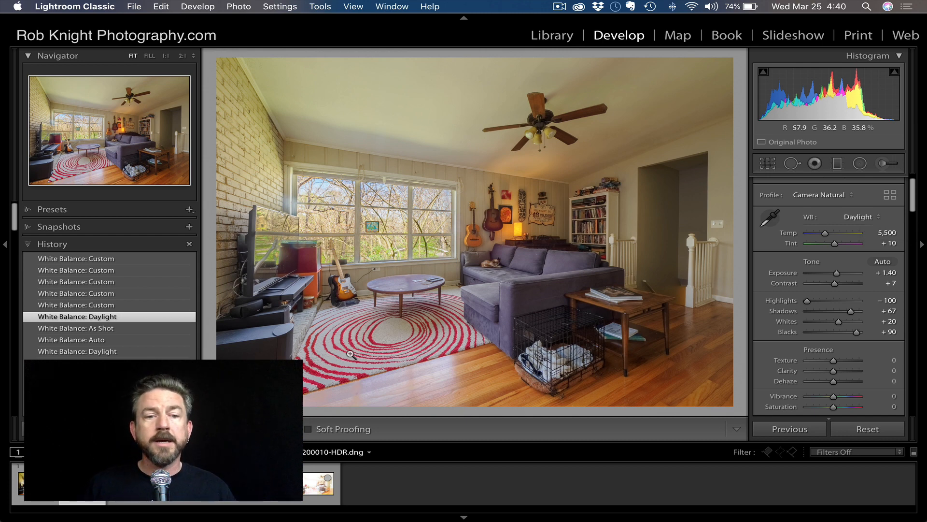
key(super+apostrophe)
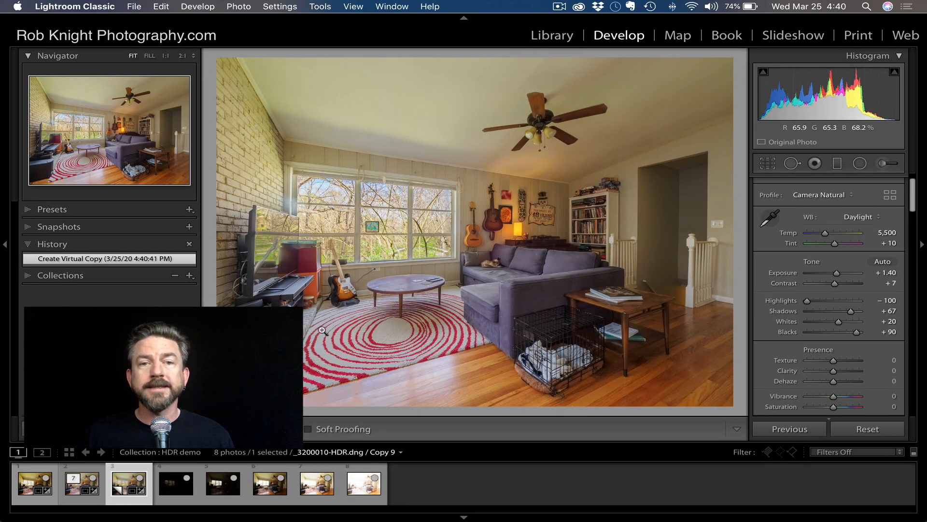
key(Left)
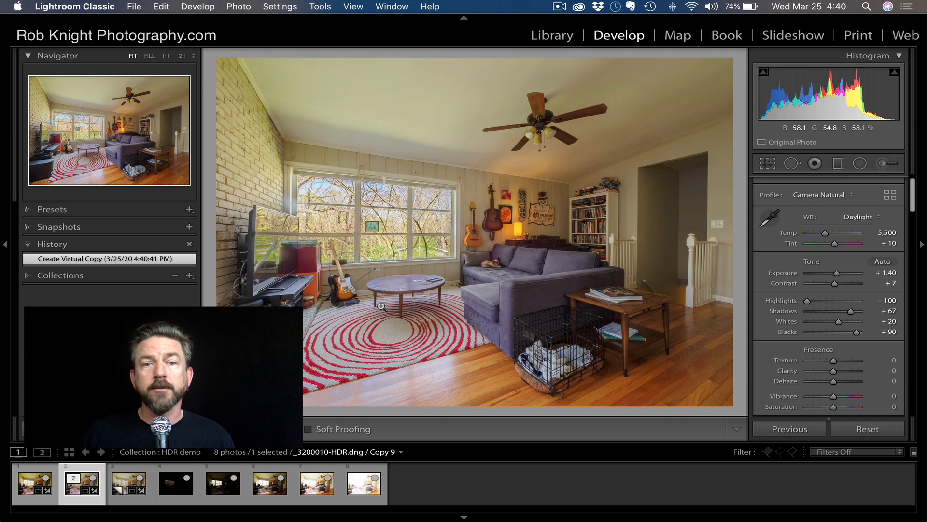
key(Right)
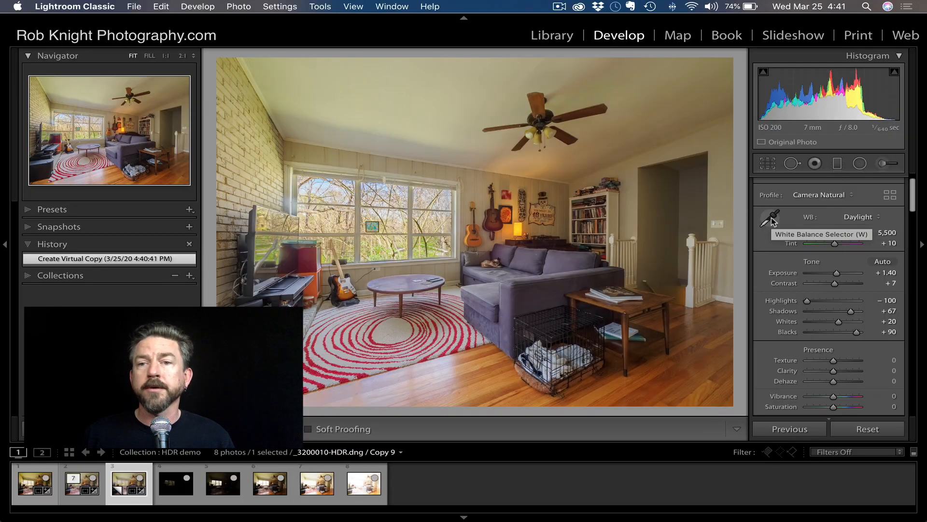
click(771, 220)
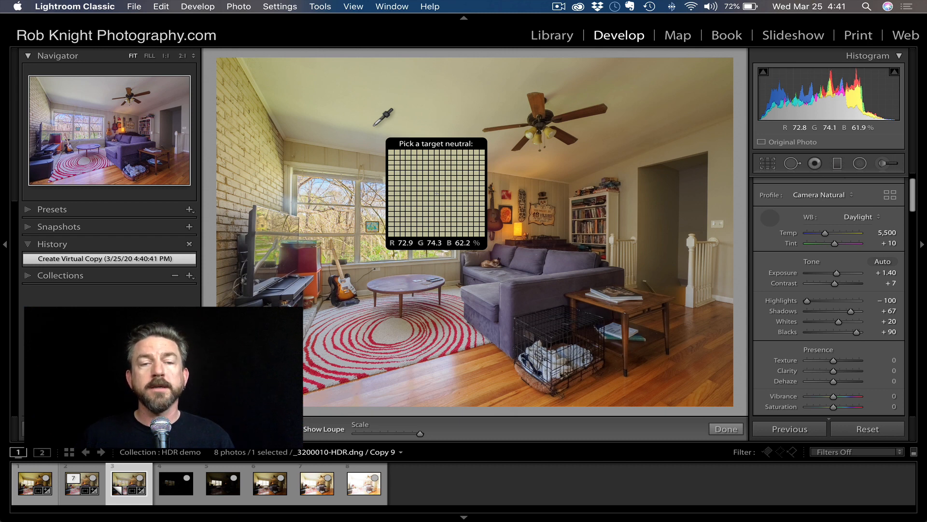
click(374, 124)
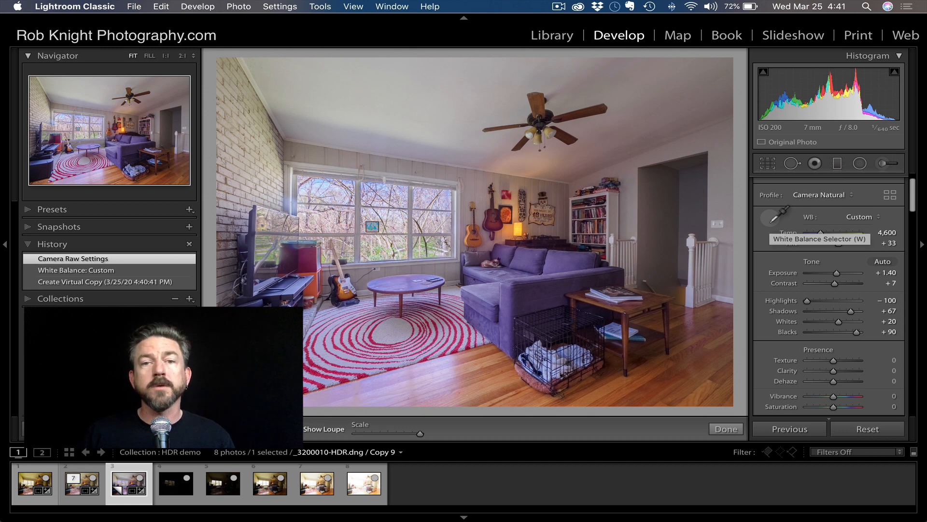
Create another virtual copy and set its white balance by sampling the white railing beside the bookcase
key(super+apostrophe)
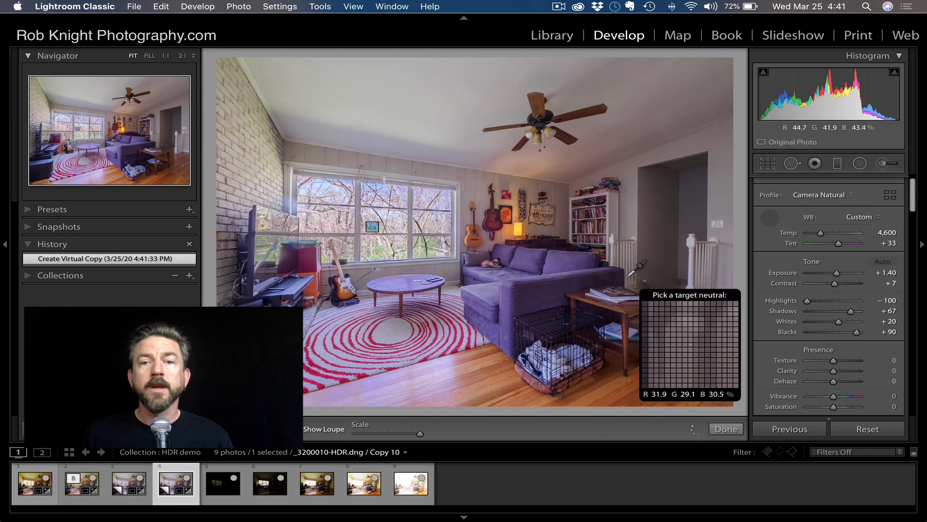
click(612, 240)
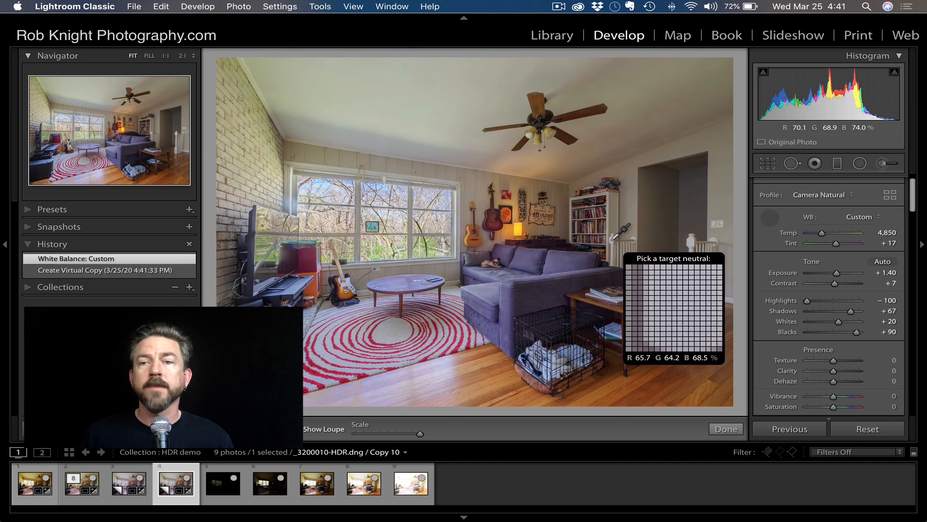
click(613, 240)
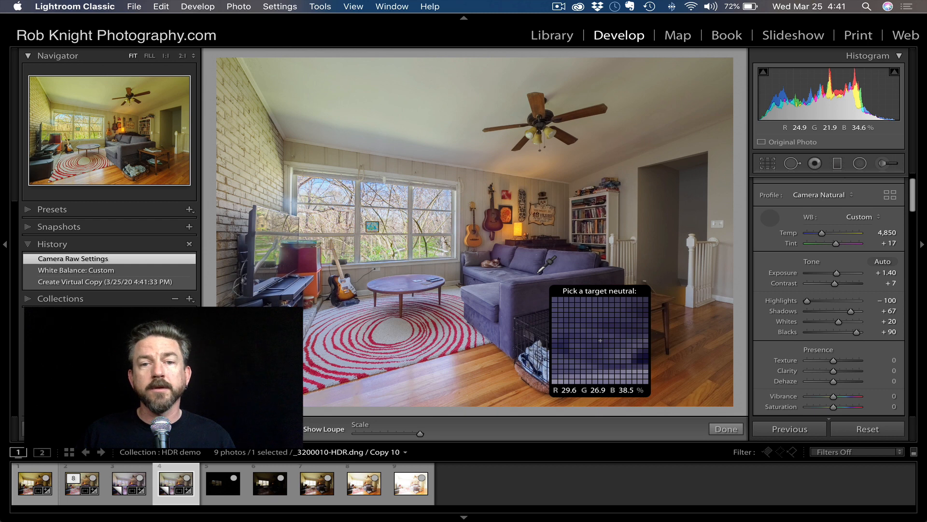
Create a further virtual copy and set its white balance by sampling the brick wall near the window's upper corner
key(super+apostrophe)
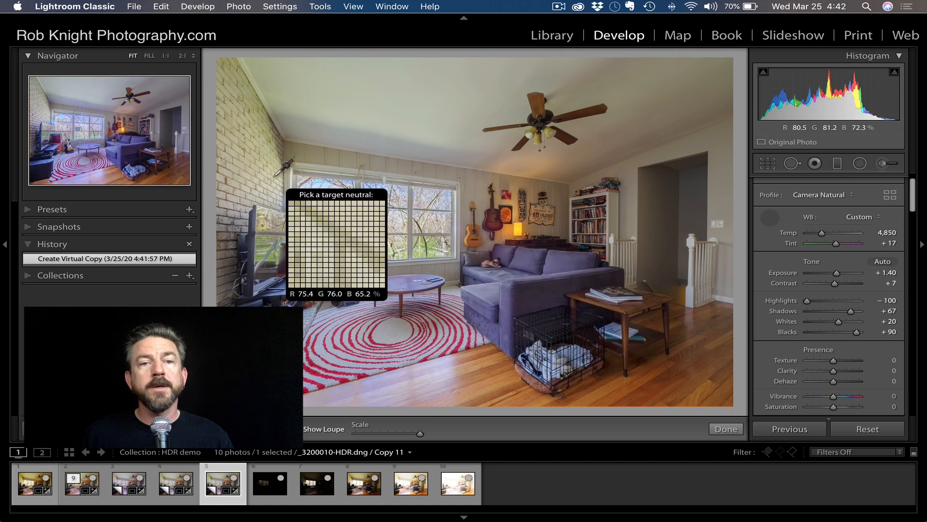
click(275, 173)
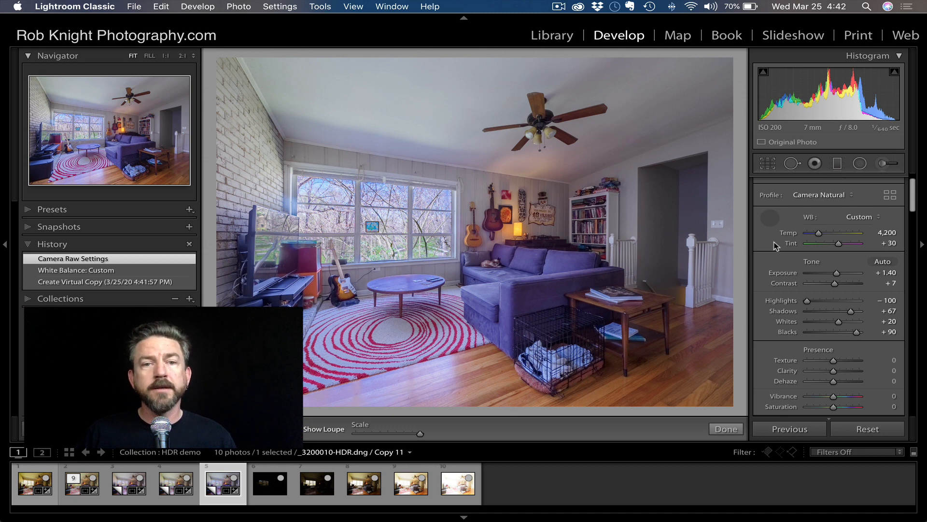
Create one more virtual copy, set its white balance from a light area of the rug, and leave the White Balance Selector
key(super+apostrophe)
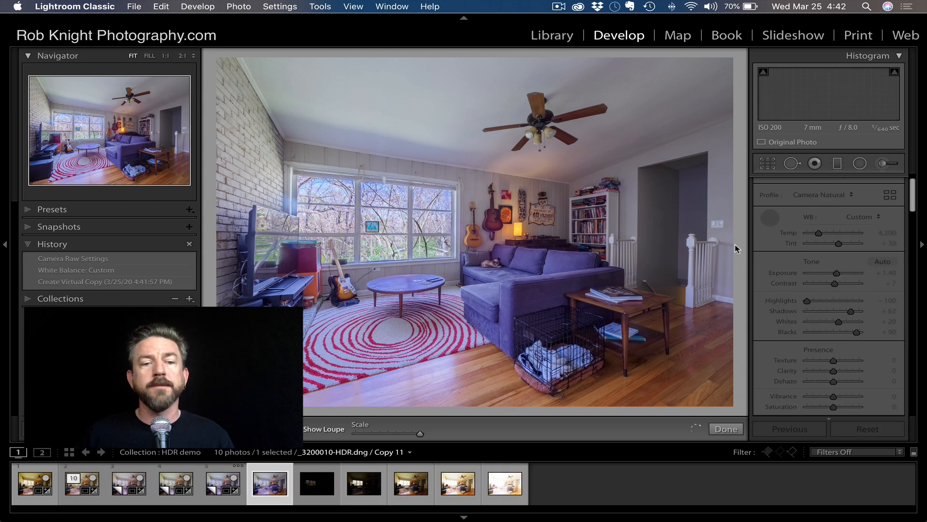
key(w)
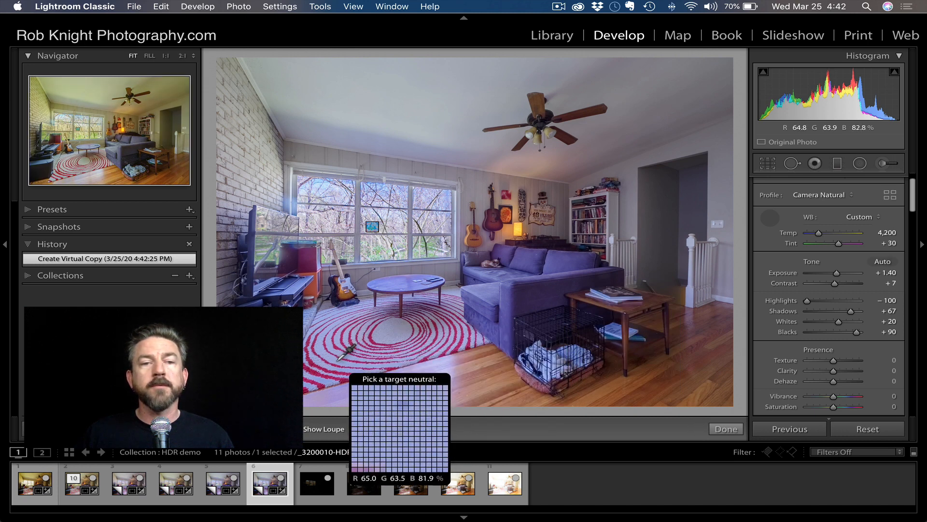
click(340, 359)
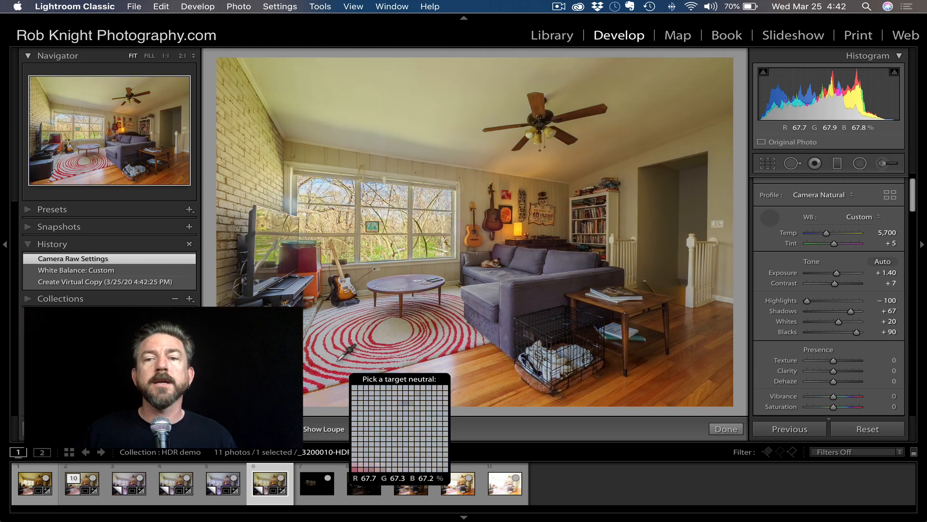
click(769, 220)
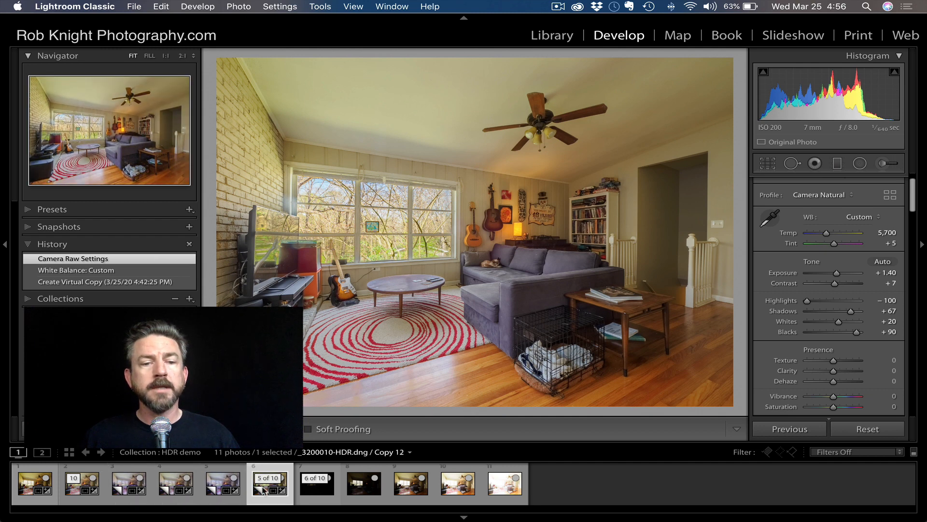
Select the five white-balance versions of _3200010-HDR.dng, from the master through the last virtual copy, and open them as layers in Photoshop
shift+click(73, 491)
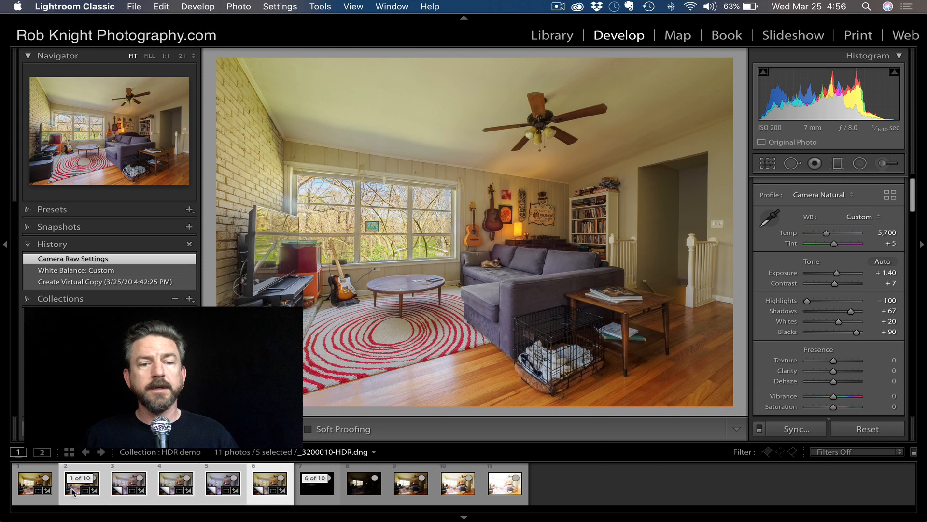
right_click(72, 491)
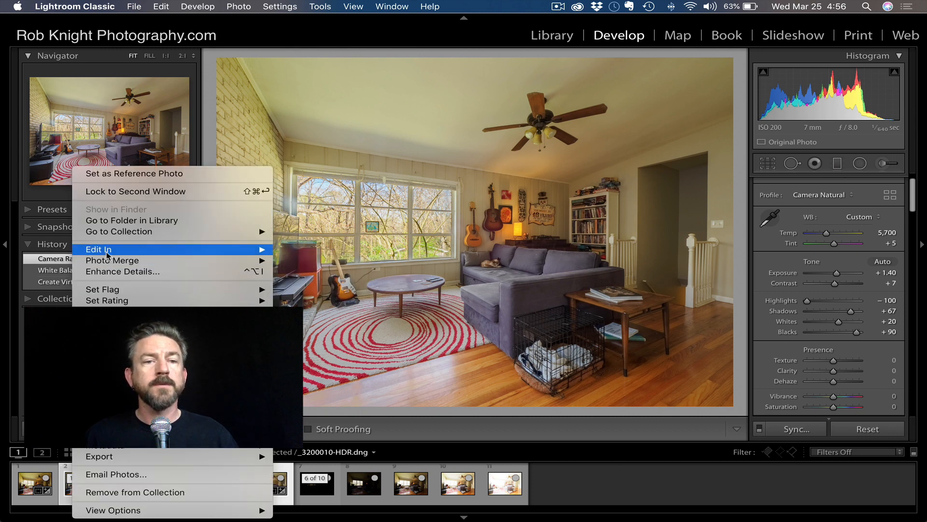
mouse_move(214, 251)
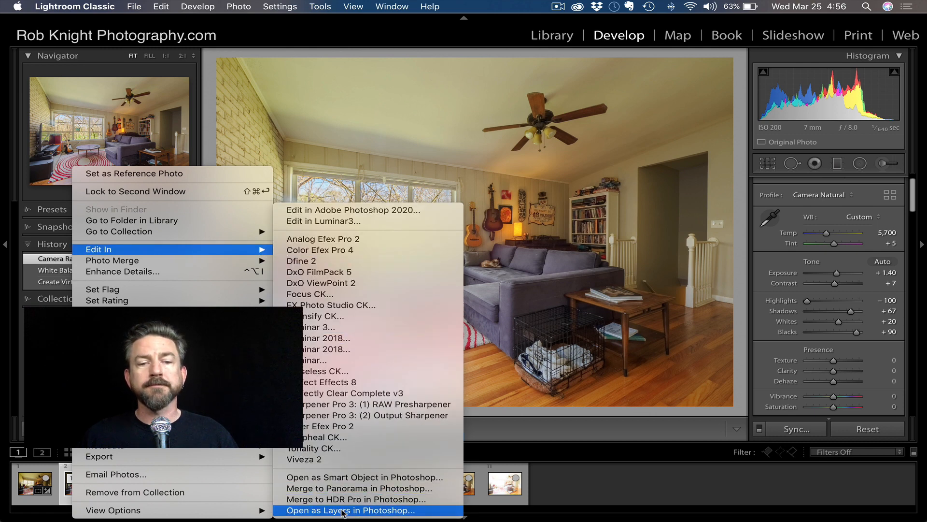
click(343, 510)
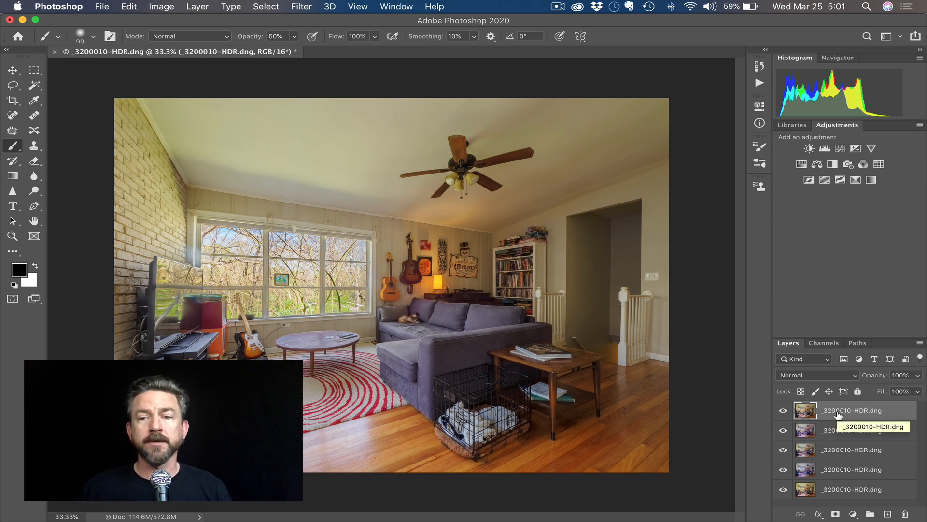
Rename the top three layers, in order from the top, as rug, bricks and post
double_click(838, 411)
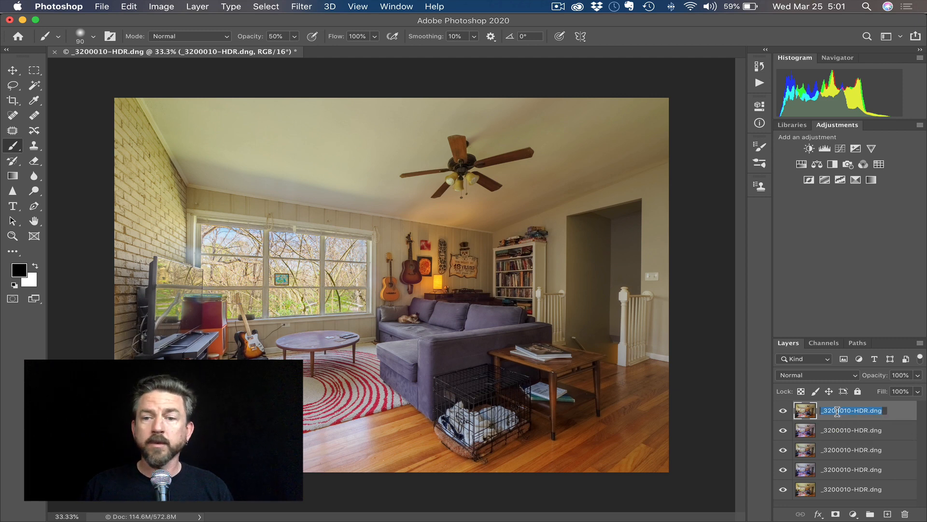
text(rug)
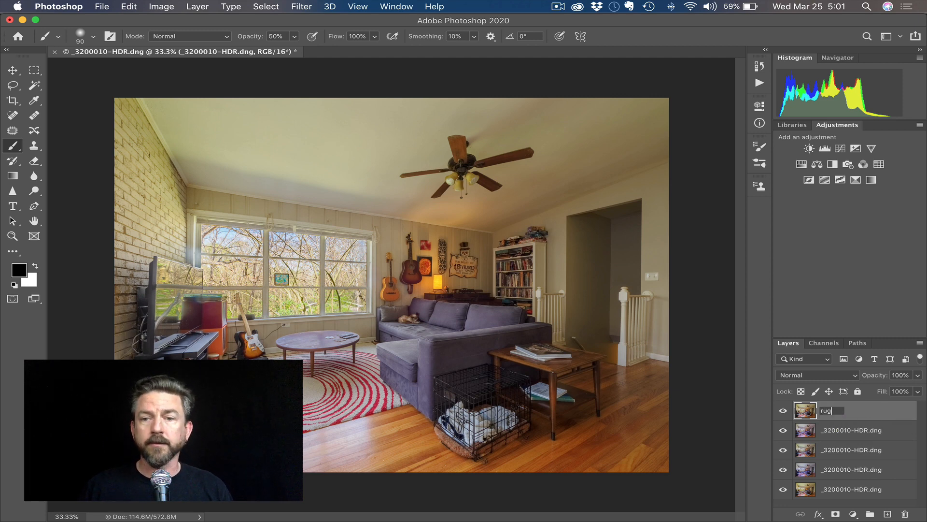
double_click(837, 430)
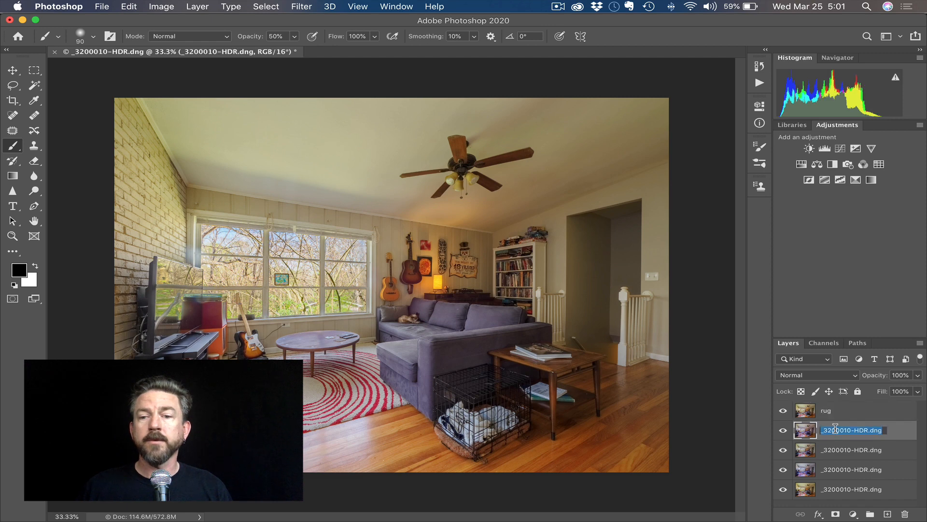
text(br)
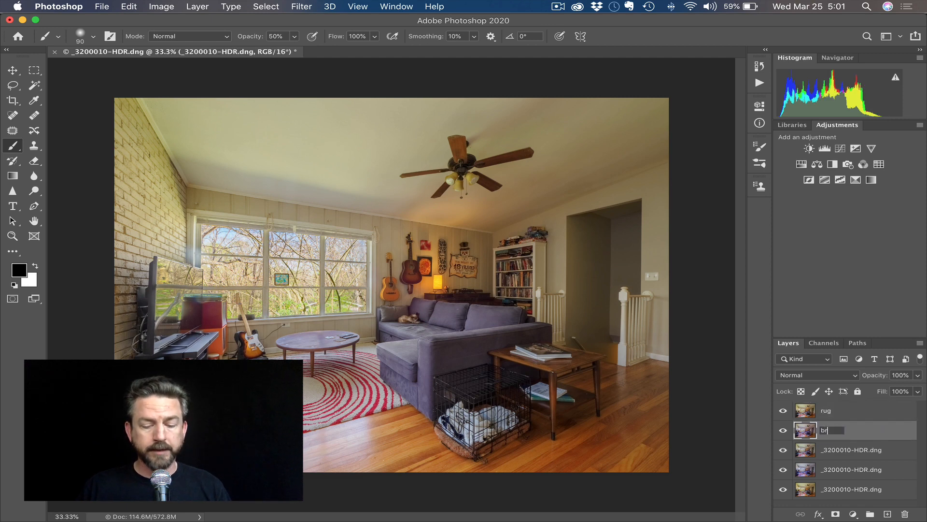
text(icks)
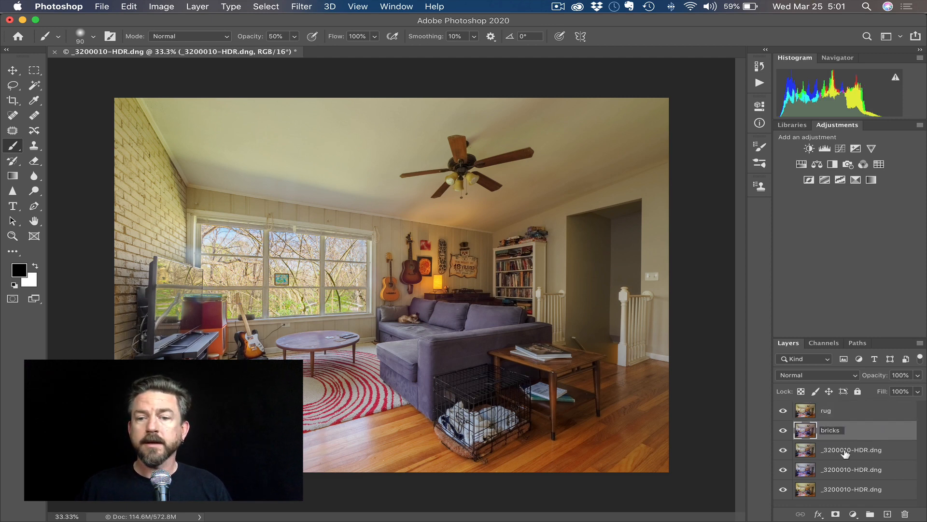
double_click(844, 450)
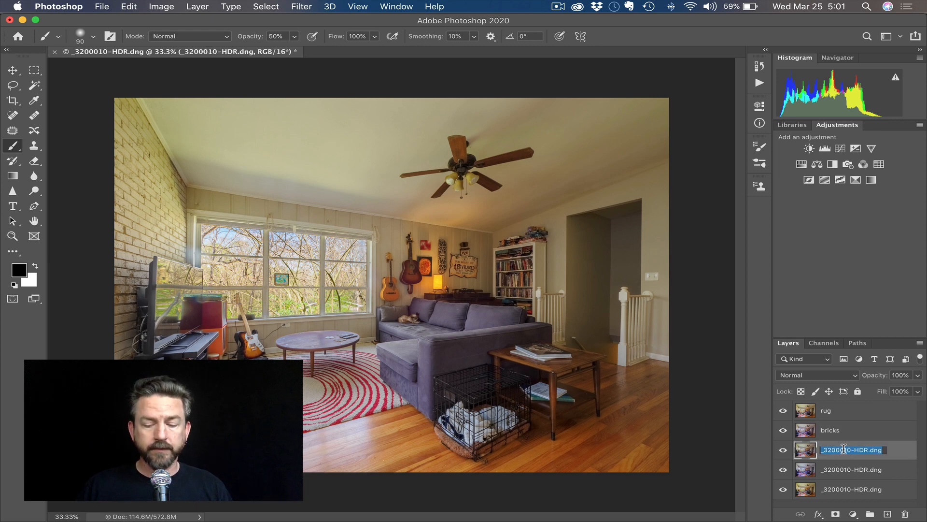
text(post)
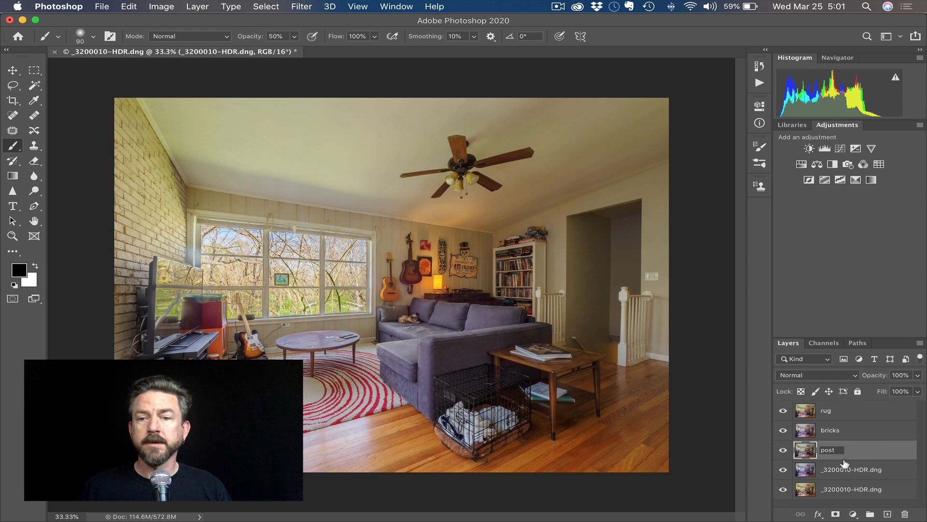
Rename the fourth layer as ceiling and the lowest layer as daylight
double_click(845, 469)
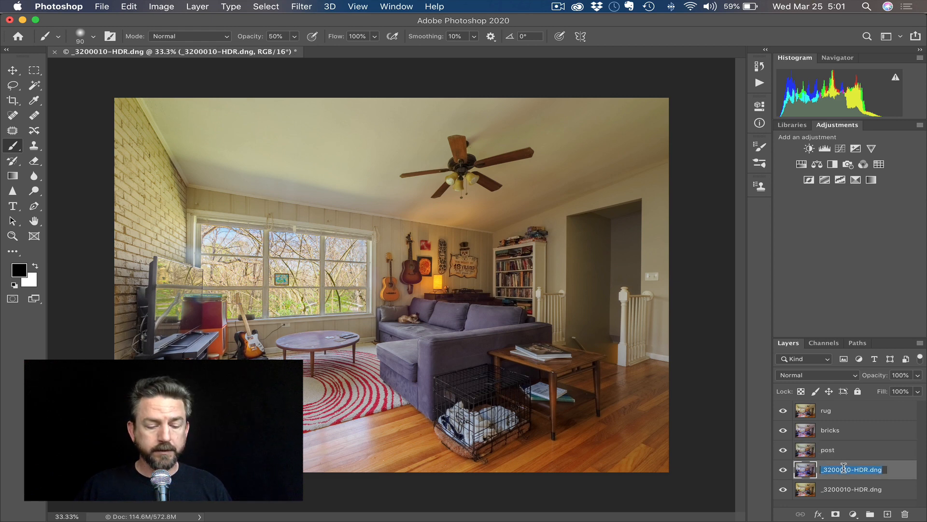
text(ceiling)
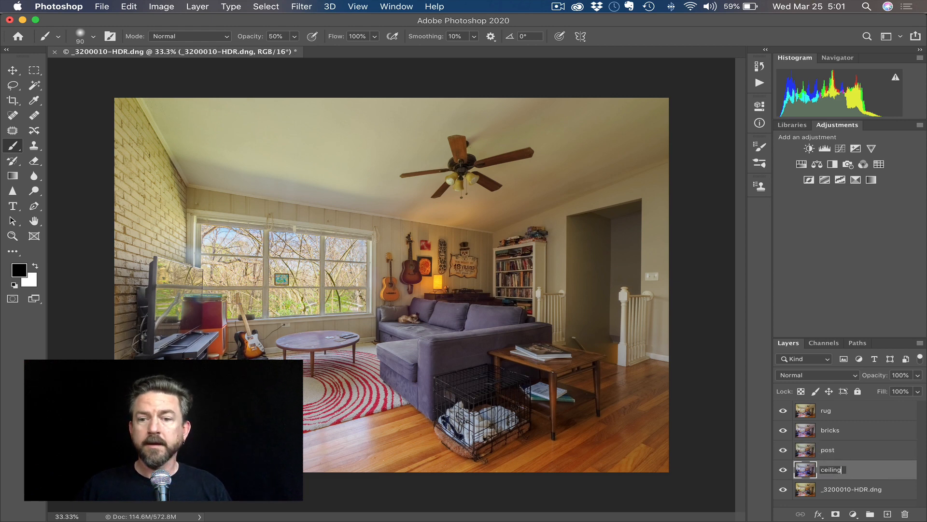
double_click(845, 489)
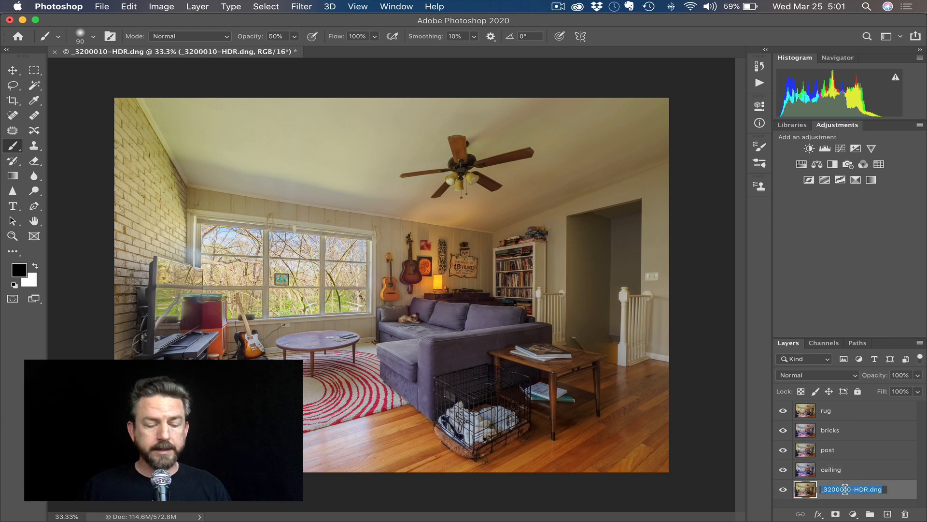
text(day)
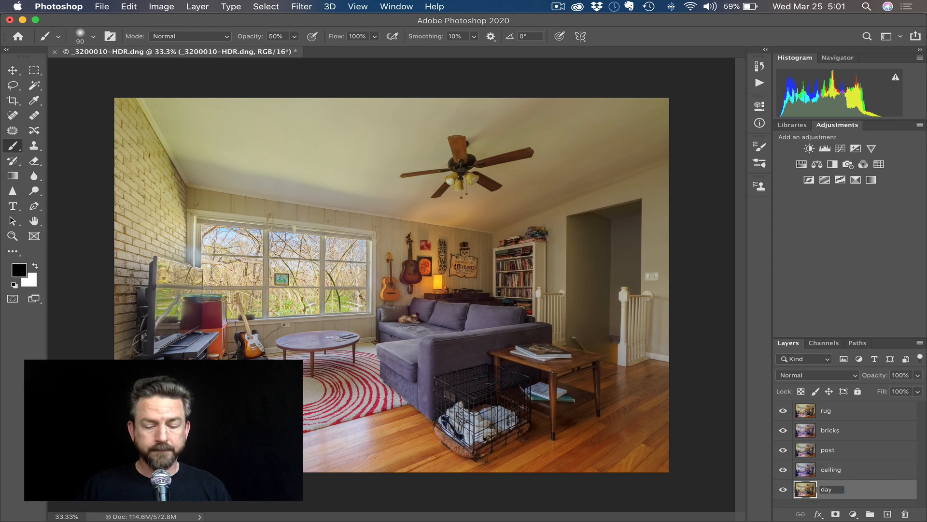
text(light)
key(Return)
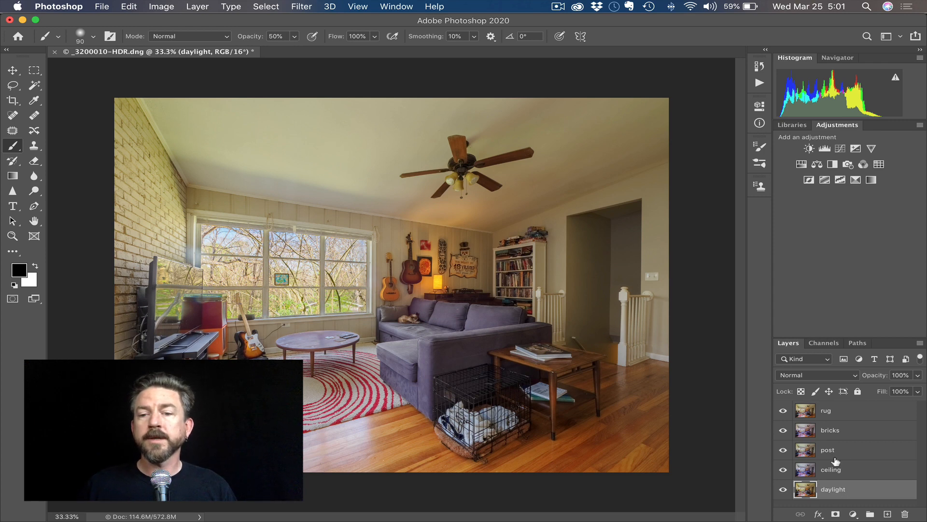
Add a black mask to the rug layer, paint white over the rug and floor starting with an 800 px brush, and compare with the layer hidden
click(804, 413)
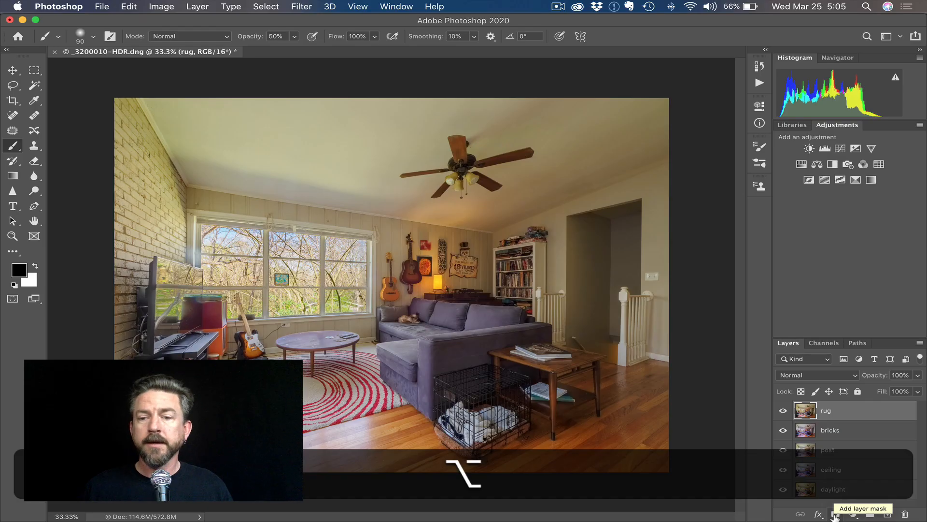
alt+click(835, 515)
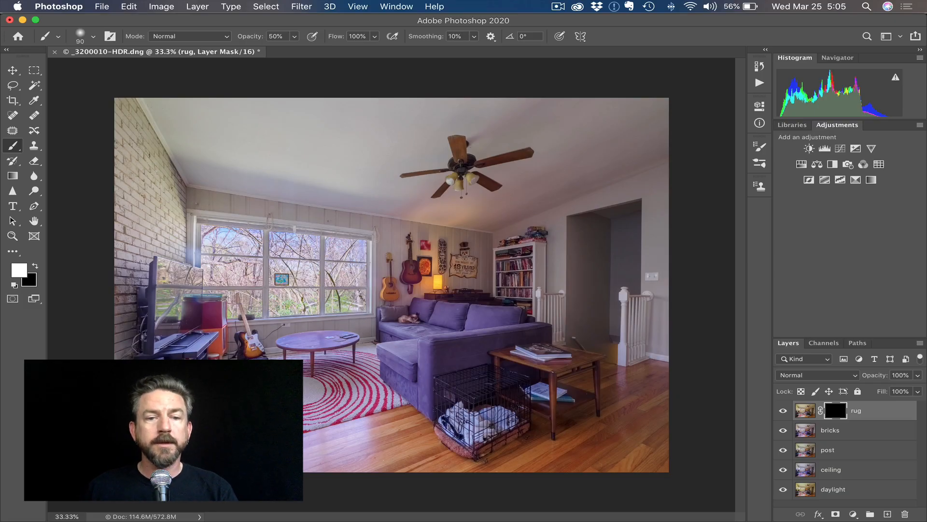
key(])
key(])
key(])
key(])
key(])
key(])
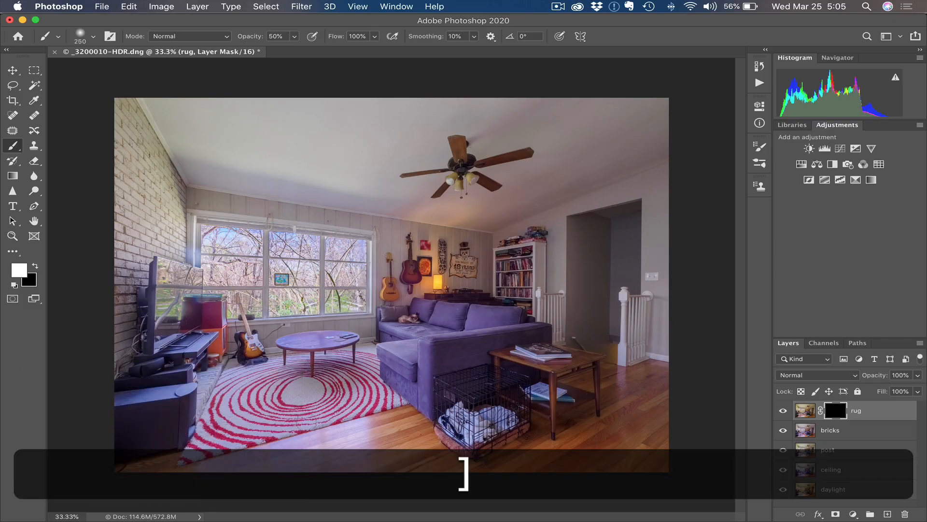
key(])
key(])
key(])
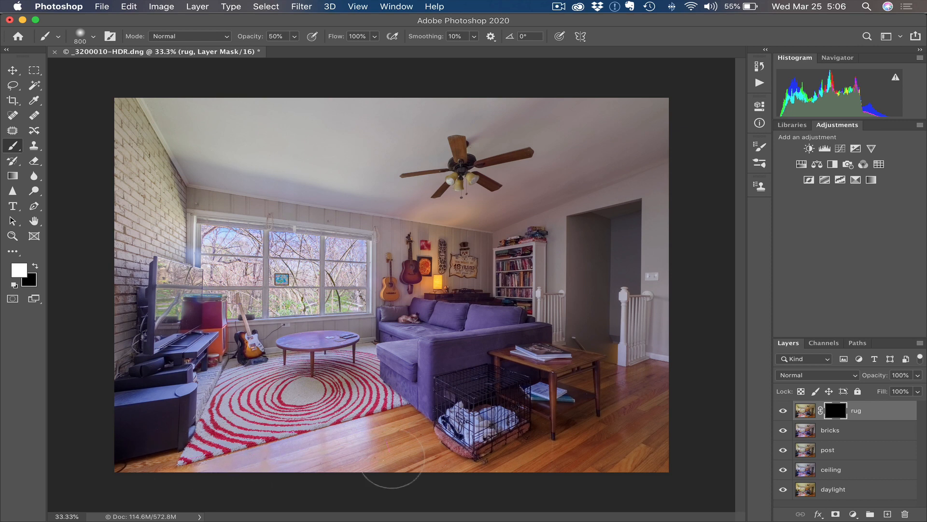
mouse_move(419, 468)
mouse_down()
mouse_move(467, 480)
mouse_move(353, 415)
mouse_move(350, 436)
mouse_up()
key(bracketleft)
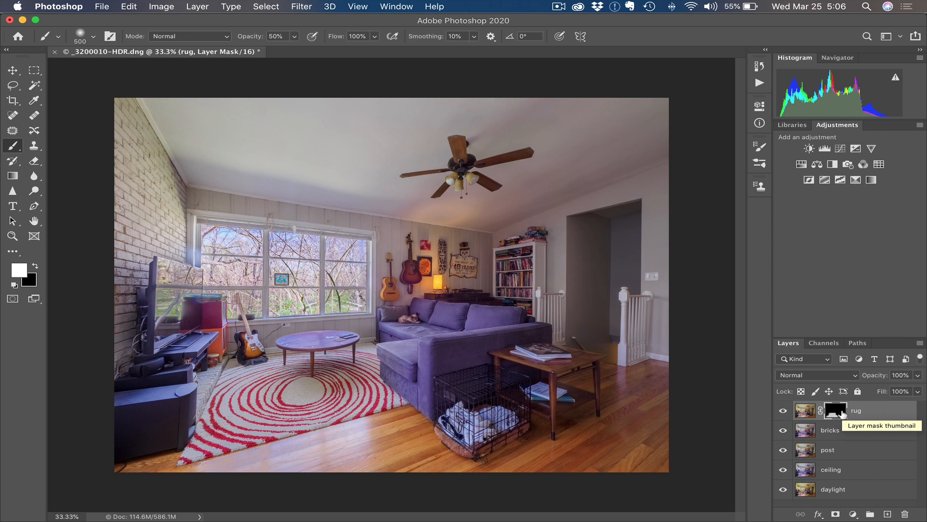
click(782, 411)
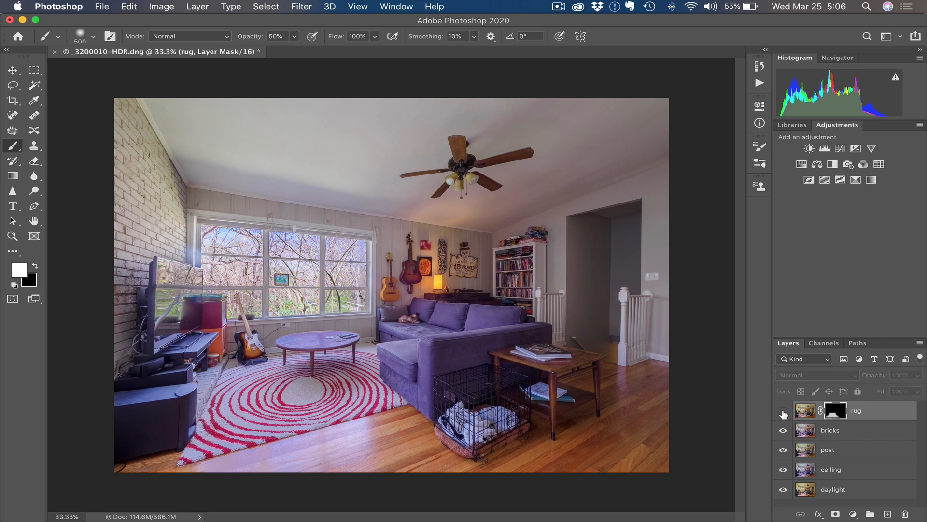
click(783, 411)
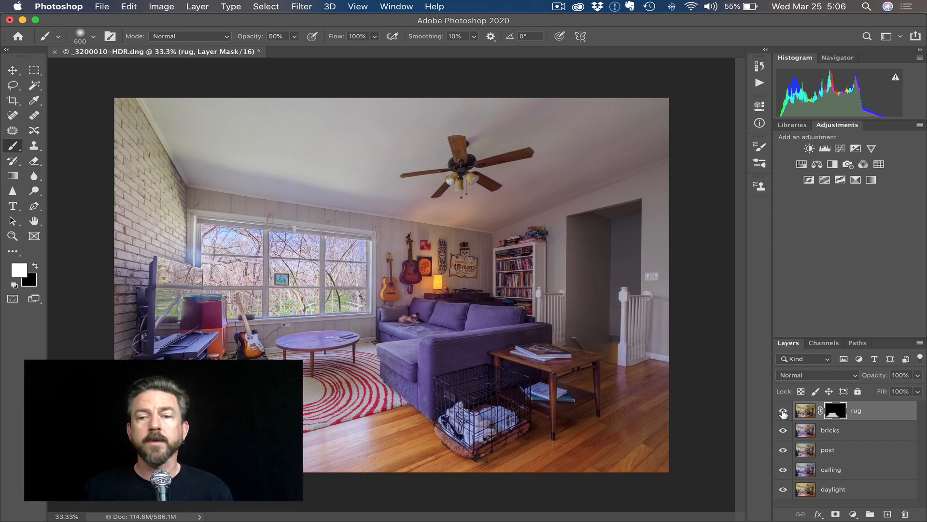
Add a black mask to the bricks layer and reveal the brick wall with a white 500 px brush, then reduce the brush to 300 px
click(846, 433)
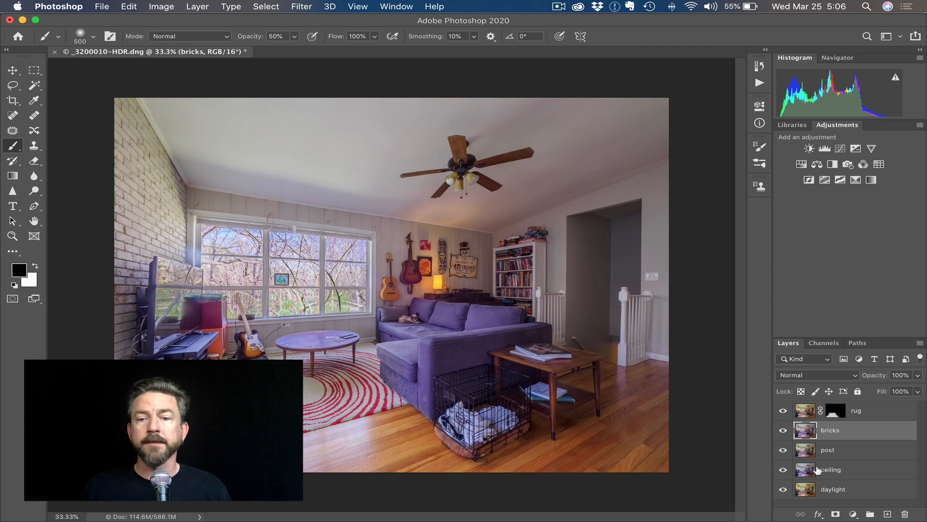
key(alt)
alt+click(836, 514)
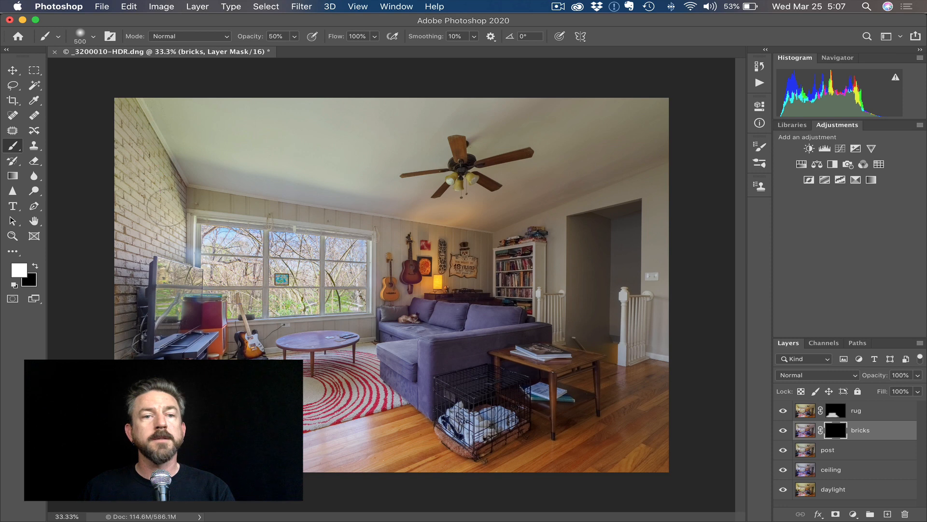
mouse_move(170, 235)
mouse_down()
mouse_move(143, 233)
mouse_move(174, 234)
mouse_up()
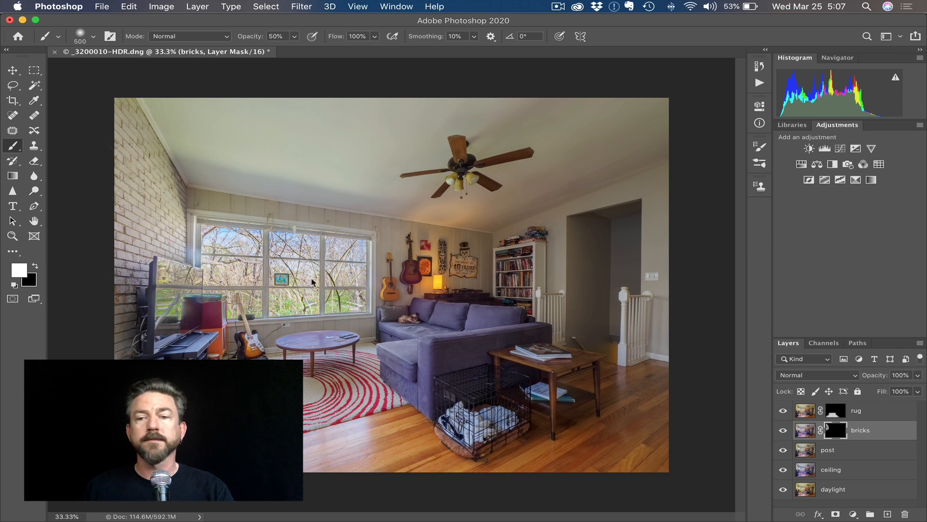
click(783, 433)
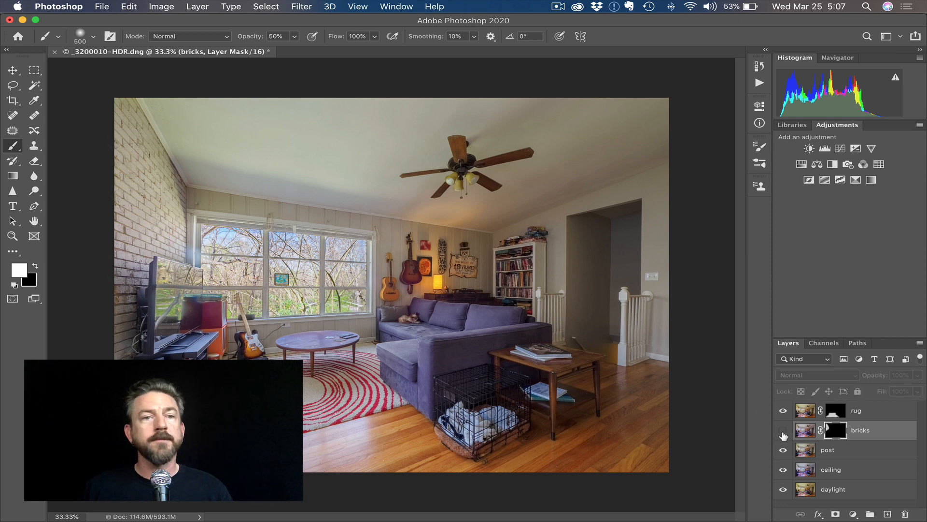
click(783, 432)
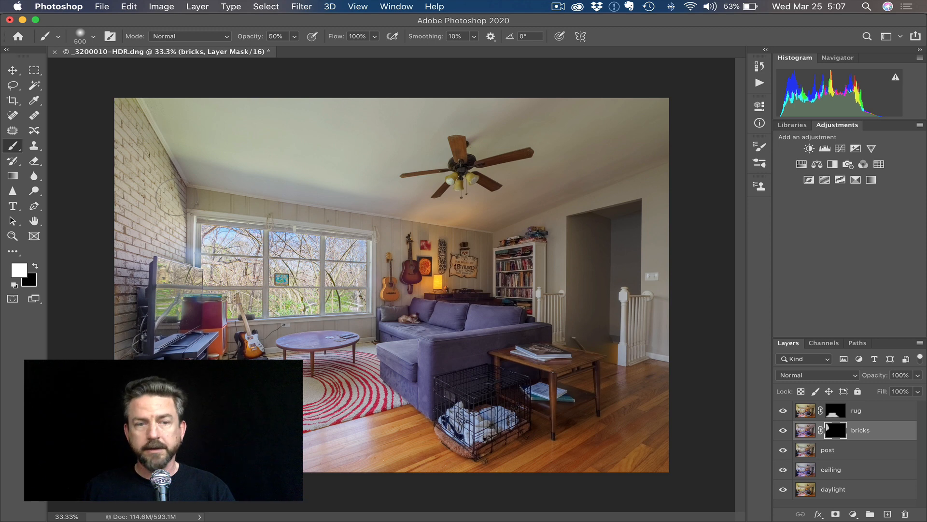
key(bracketleft)
key(bracketleft)
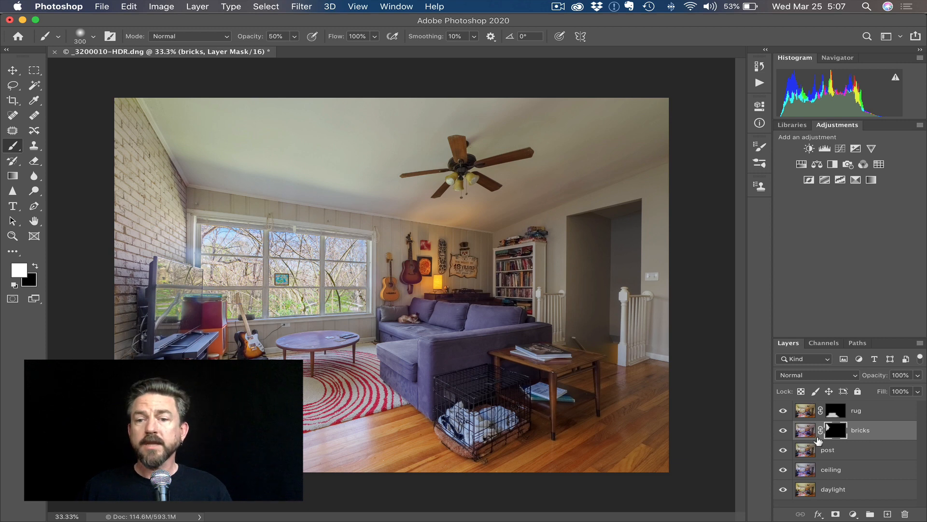
Add a black mask to the post layer and paint white over the right-hand walls, doorway and railing with a 1000 px brush
click(830, 454)
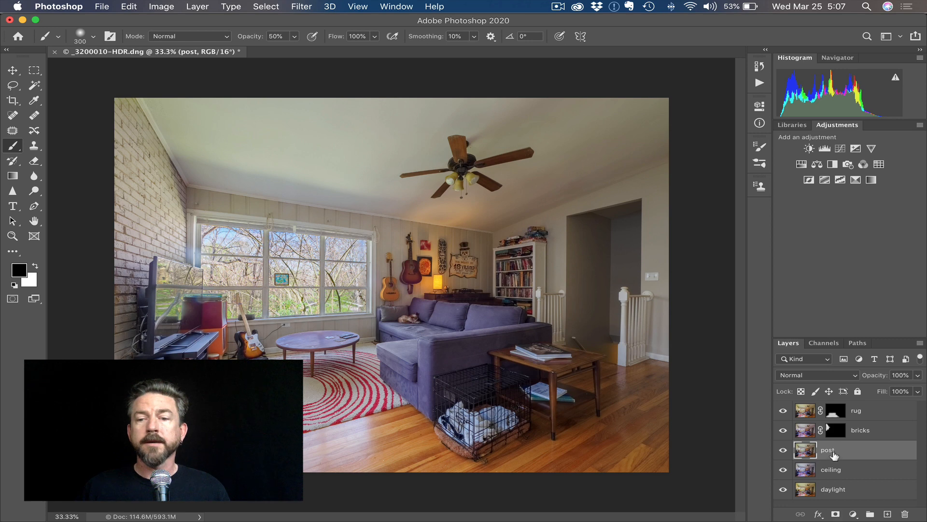
alt+click(836, 515)
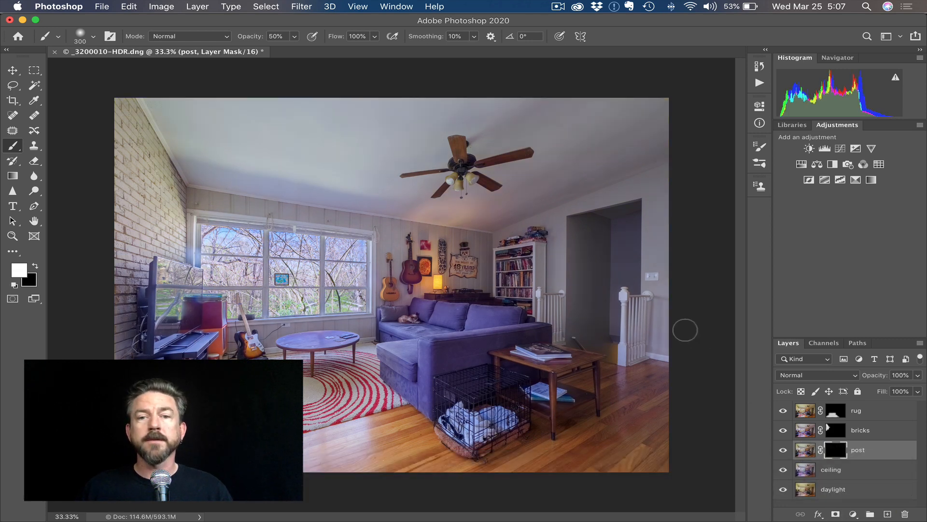
key(bracketright)
key(bracketright)
key(bracketright)
key(bracketright)
key(bracketright)
key(bracketright)
key(bracketright)
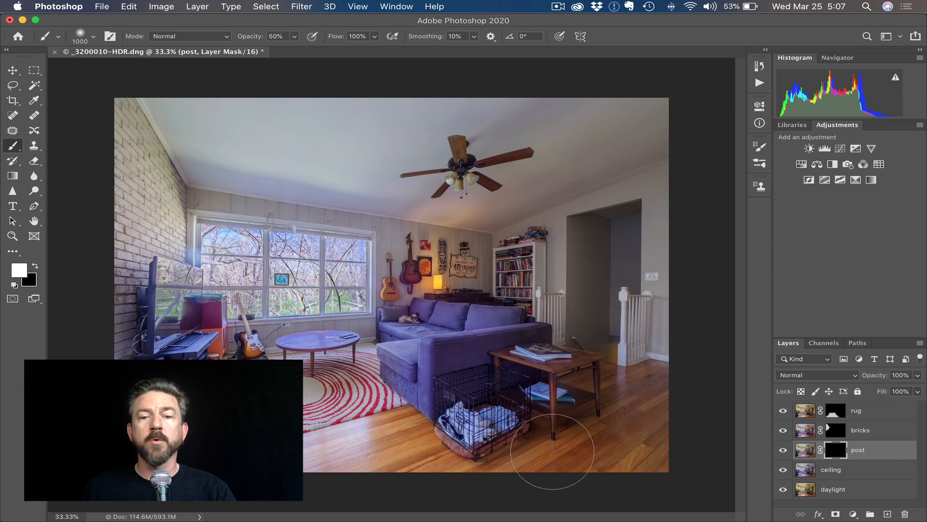
mouse_move(552, 249)
mouse_down()
mouse_move(626, 264)
mouse_move(591, 270)
mouse_up()
Paint black on the post mask over the ceiling near the fan, then restore white as the foreground color
click(35, 266)
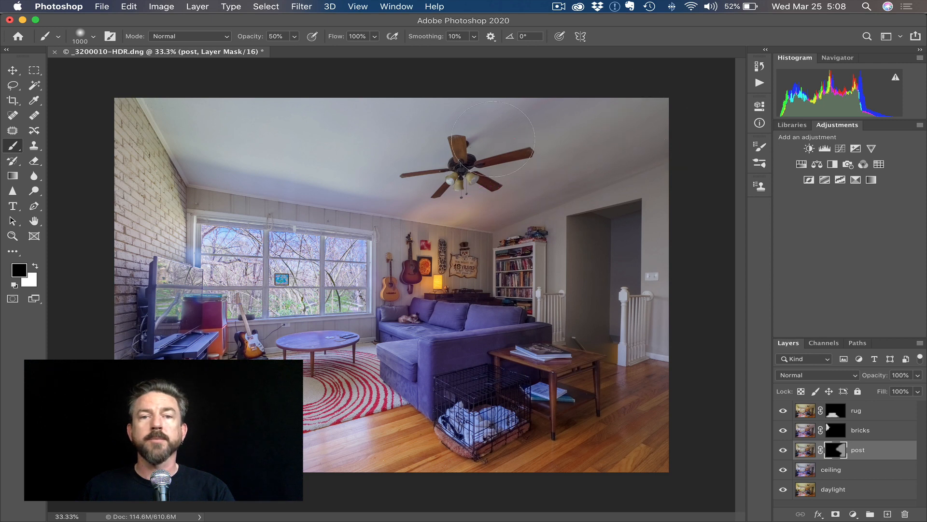
click(427, 147)
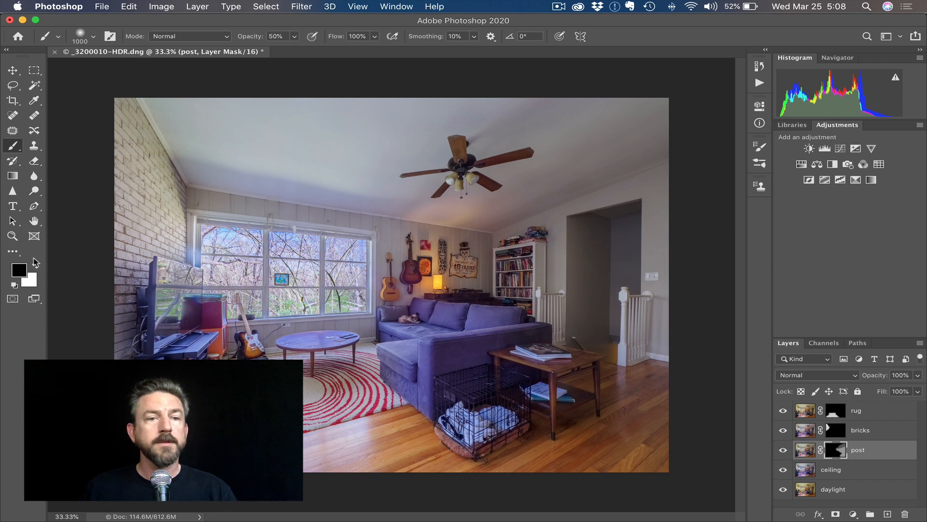
click(35, 267)
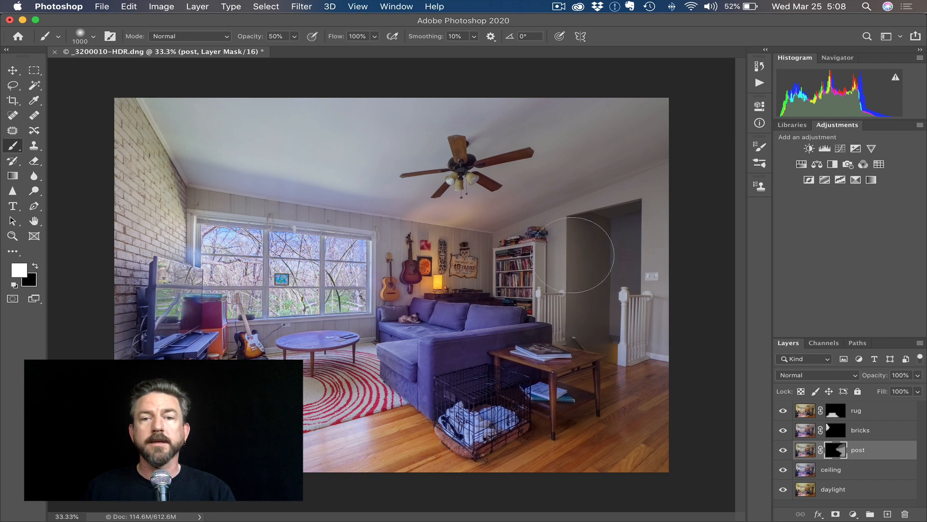
Paint white on the post mask over the doorway, railing and right-hand floor, then reduce the brush to 900 px
mouse_move(592, 246)
mouse_down()
mouse_move(532, 257)
mouse_move(584, 239)
mouse_move(582, 225)
mouse_move(674, 195)
mouse_move(649, 293)
mouse_move(656, 320)
mouse_move(558, 298)
mouse_move(575, 320)
mouse_move(673, 341)
mouse_move(644, 395)
mouse_move(683, 404)
mouse_up()
key(bracketleft)
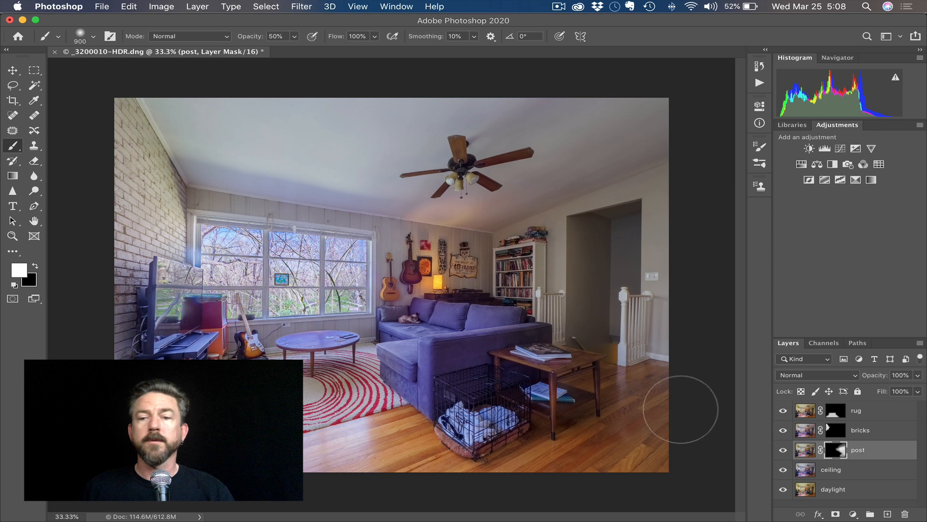
Add a black mask to the ceiling layer, paint white across the ceiling with the 900 px brush, and compare with the layer hidden
click(830, 470)
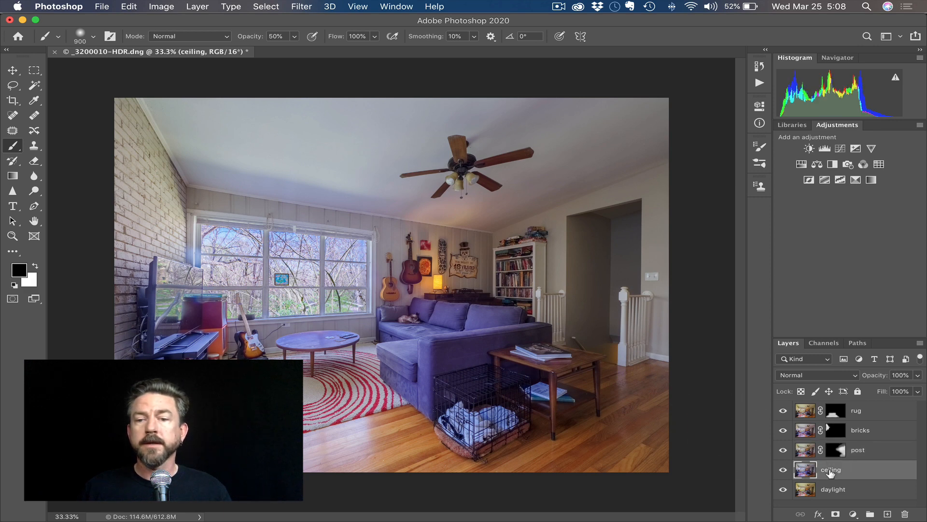
alt+click(836, 514)
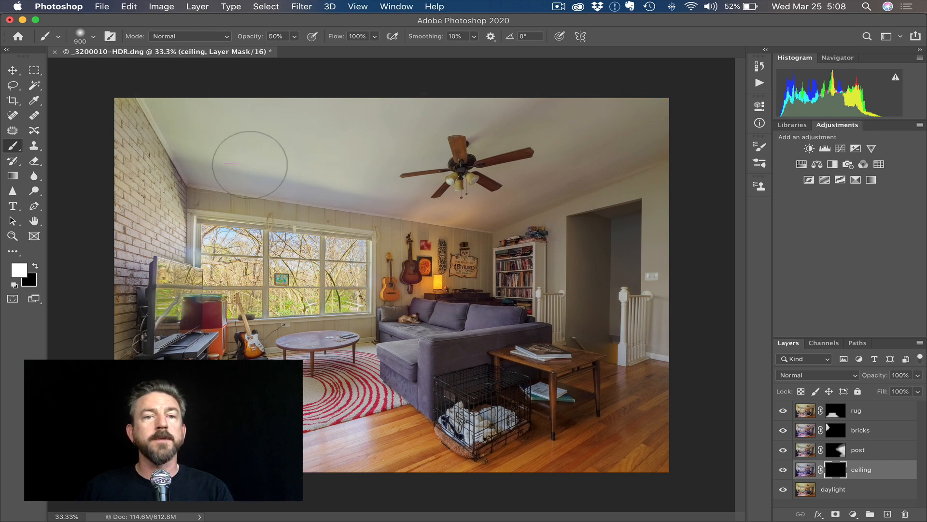
drag(573, 135, 582, 136)
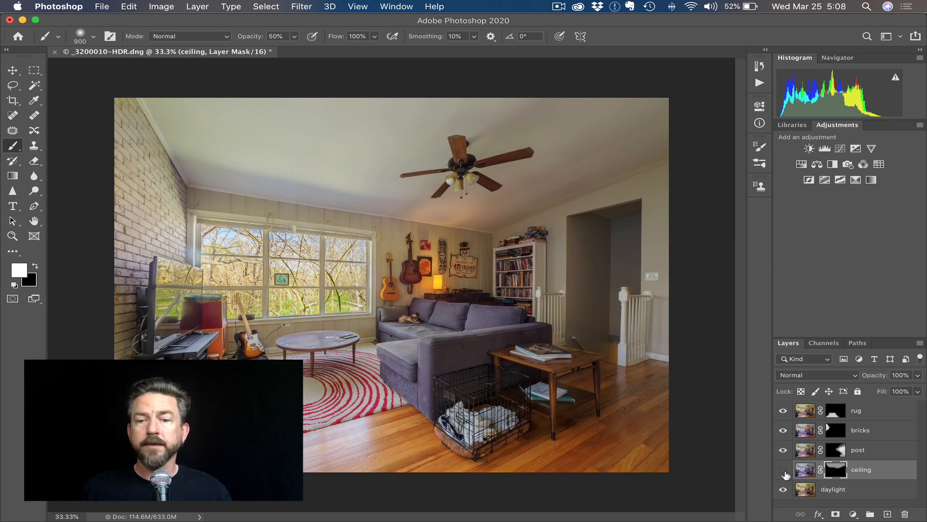
mouse_move(786, 474)
mouse_down()
mouse_move(786, 413)
mouse_move(783, 480)
mouse_up()
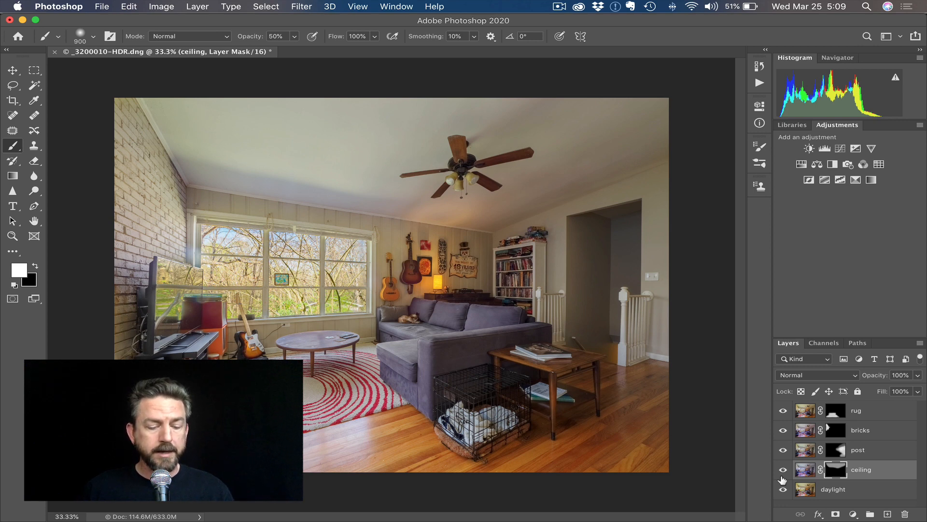
Save the layered document with its masked white-balance layers
key(super)
key(super+s)
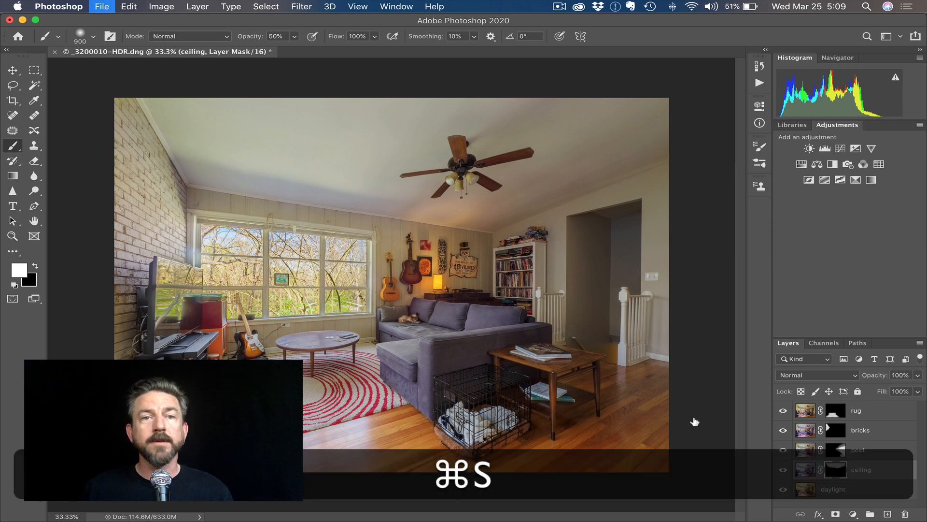